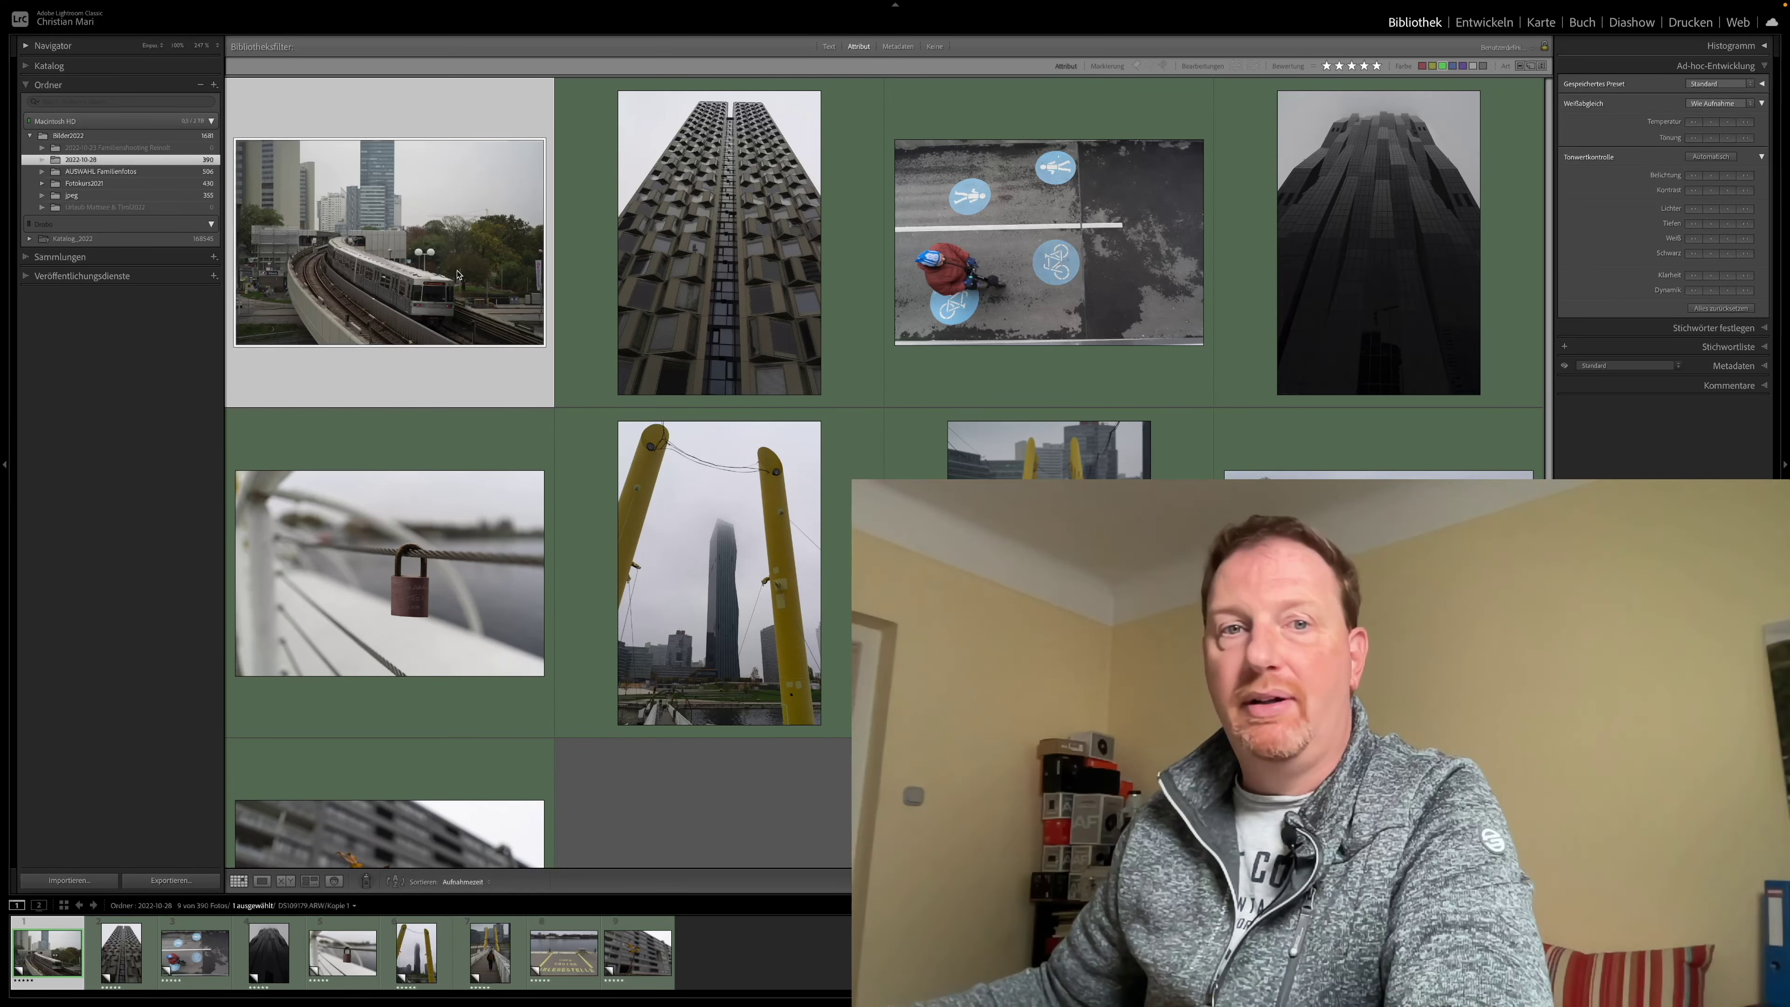
Step: Switch to Loupe view to see the selected train photo full size
key("e")
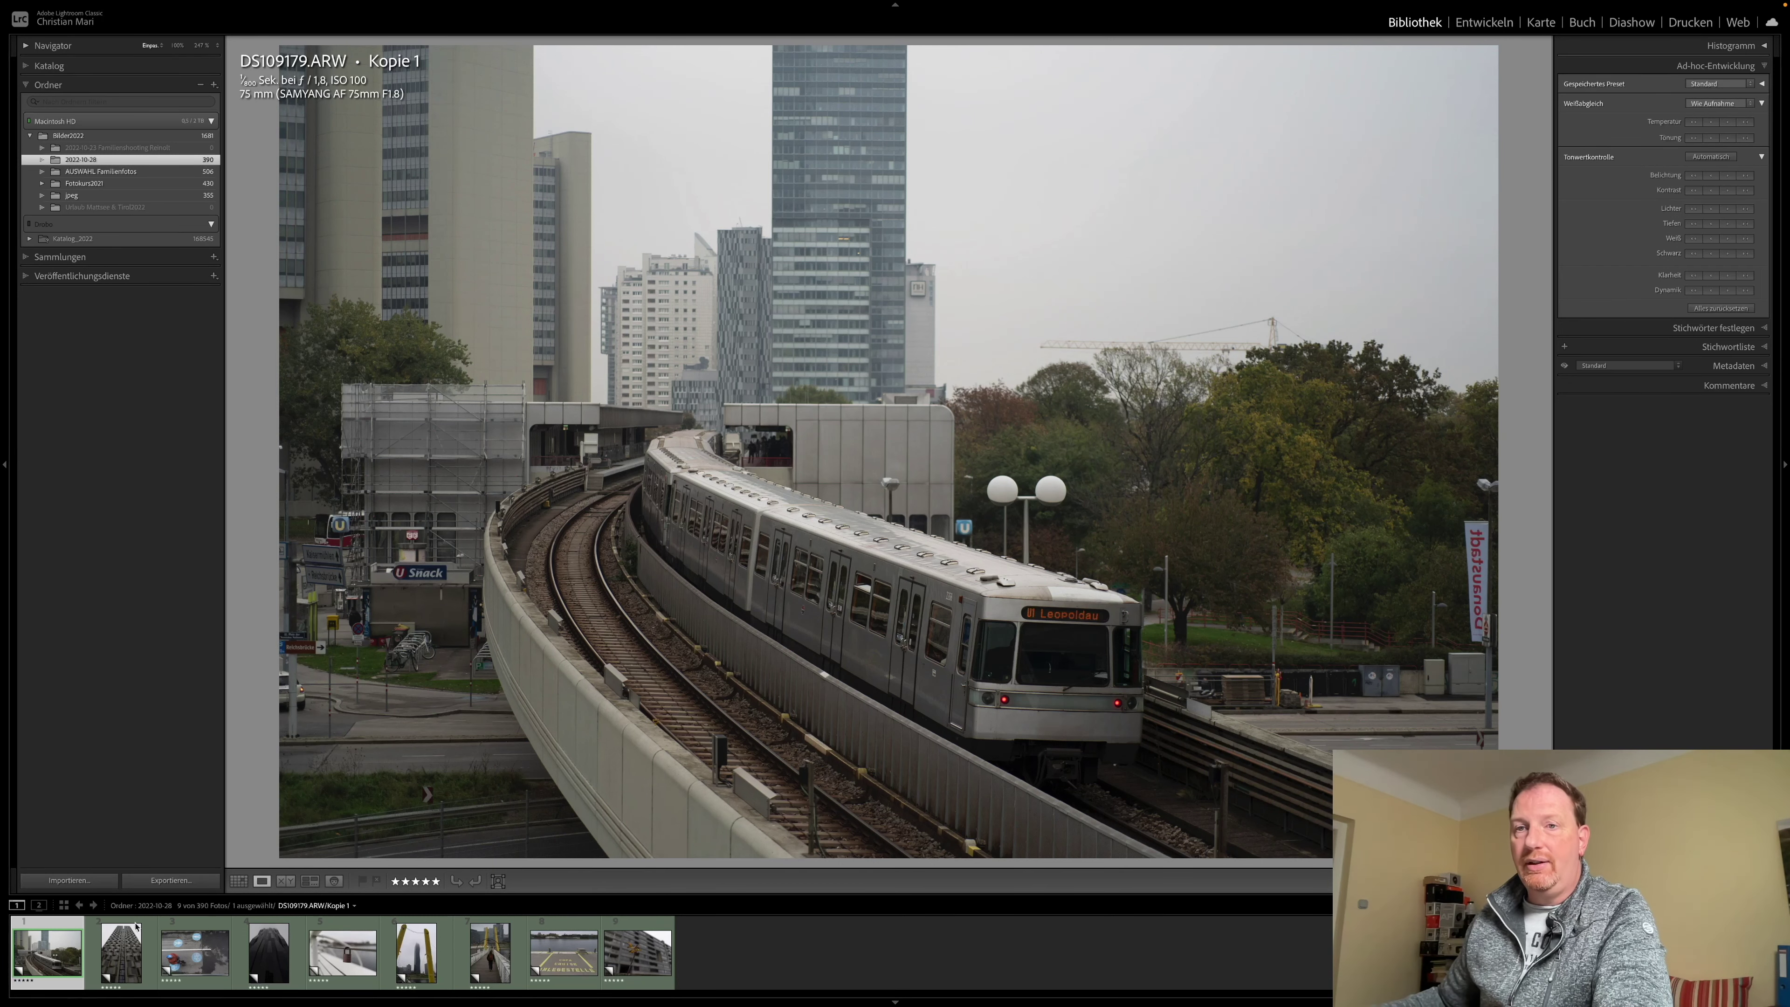
Step: Browse the shoot's photos: bicycle path, dark tower, padlock, yellow poles, bridge, Copa Cruise pier
key("Right")
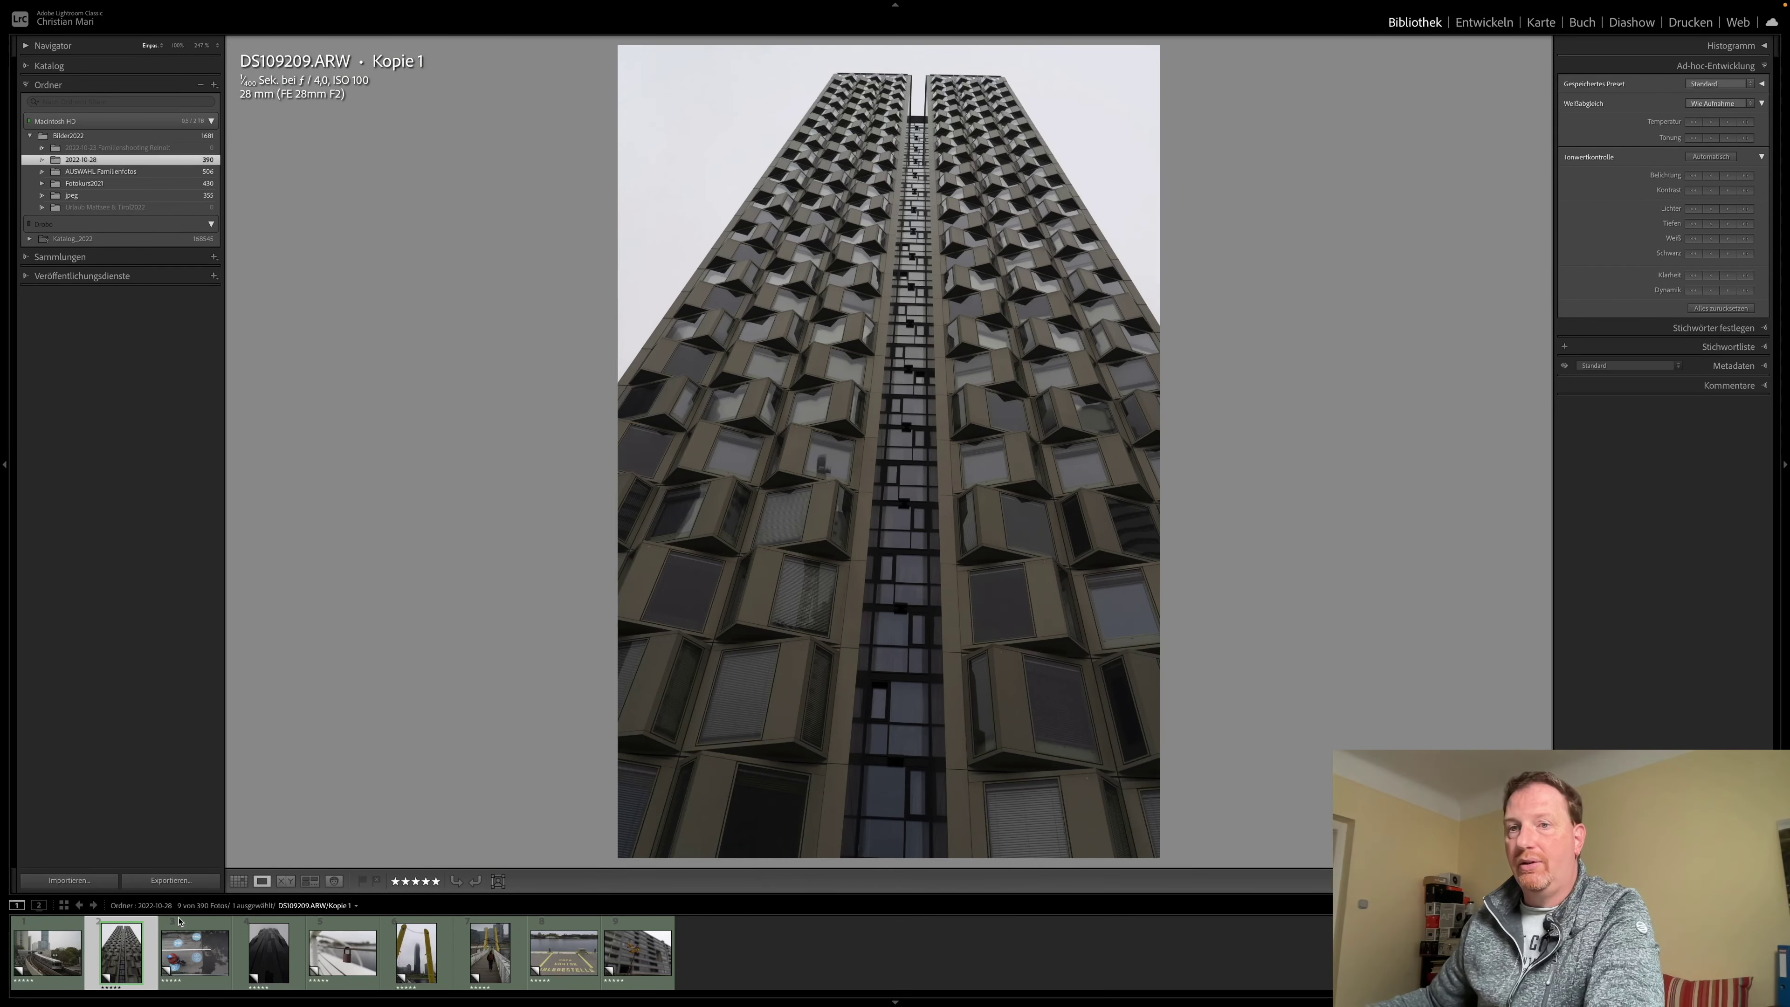
left_click(204, 960)
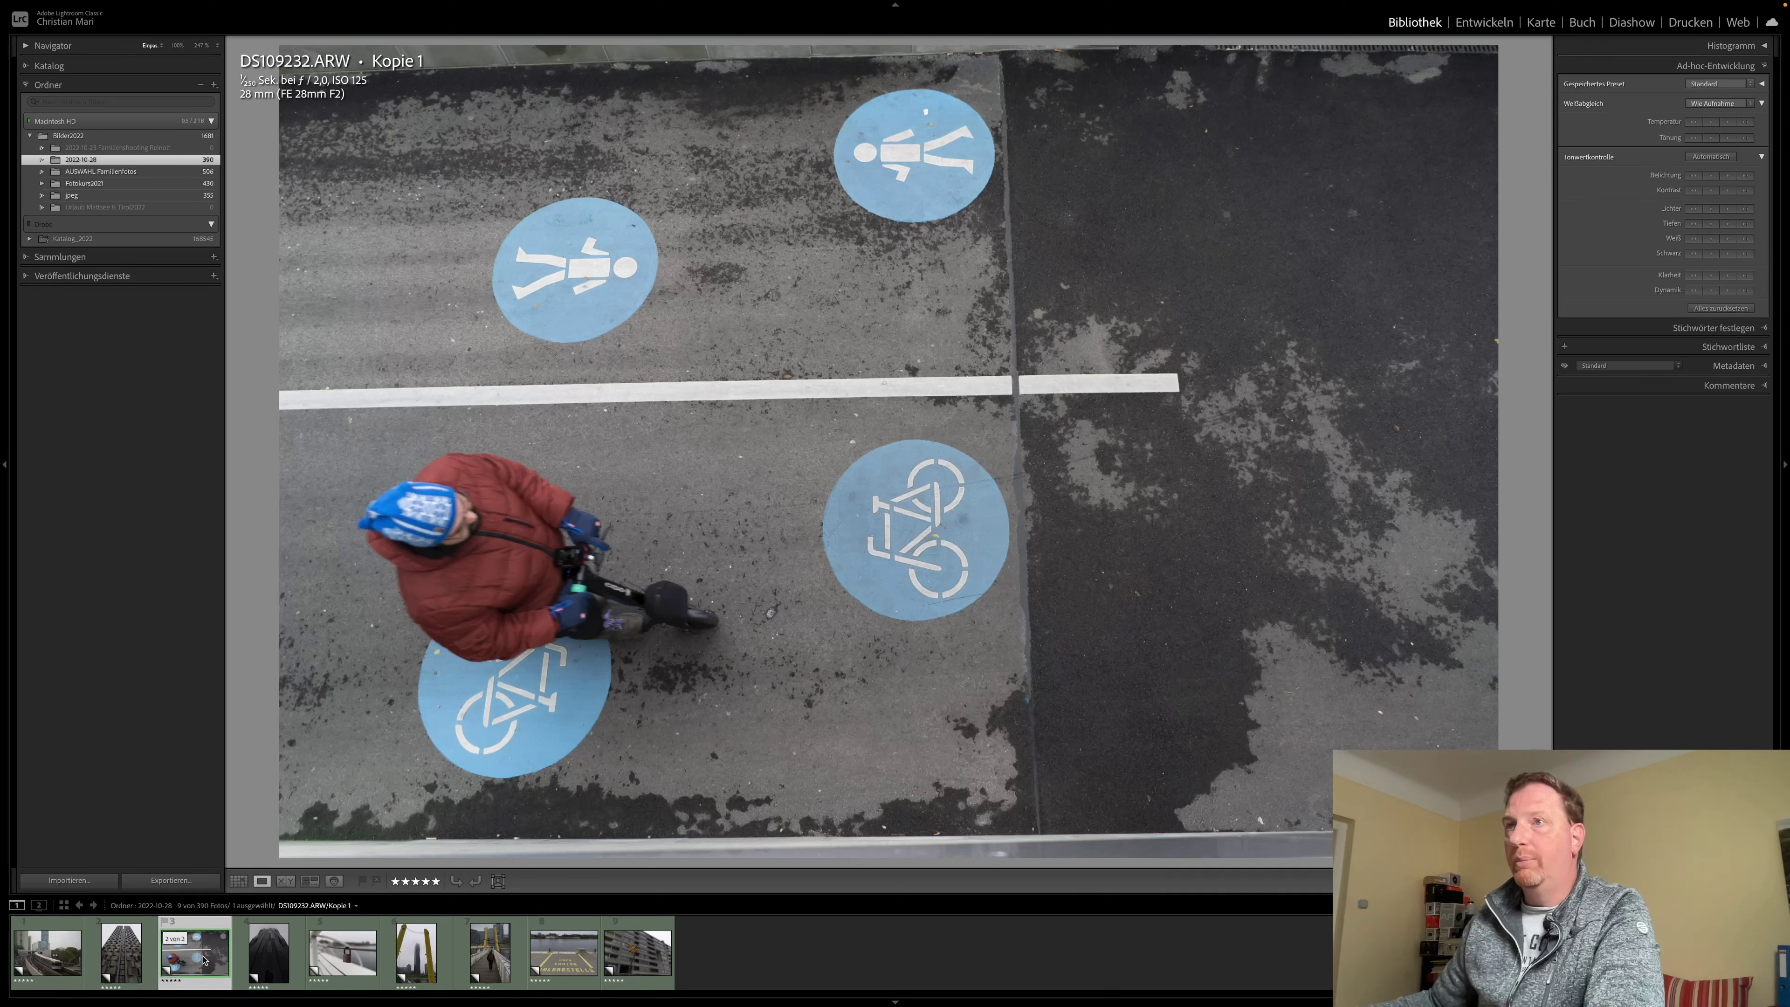
left_click(280, 965)
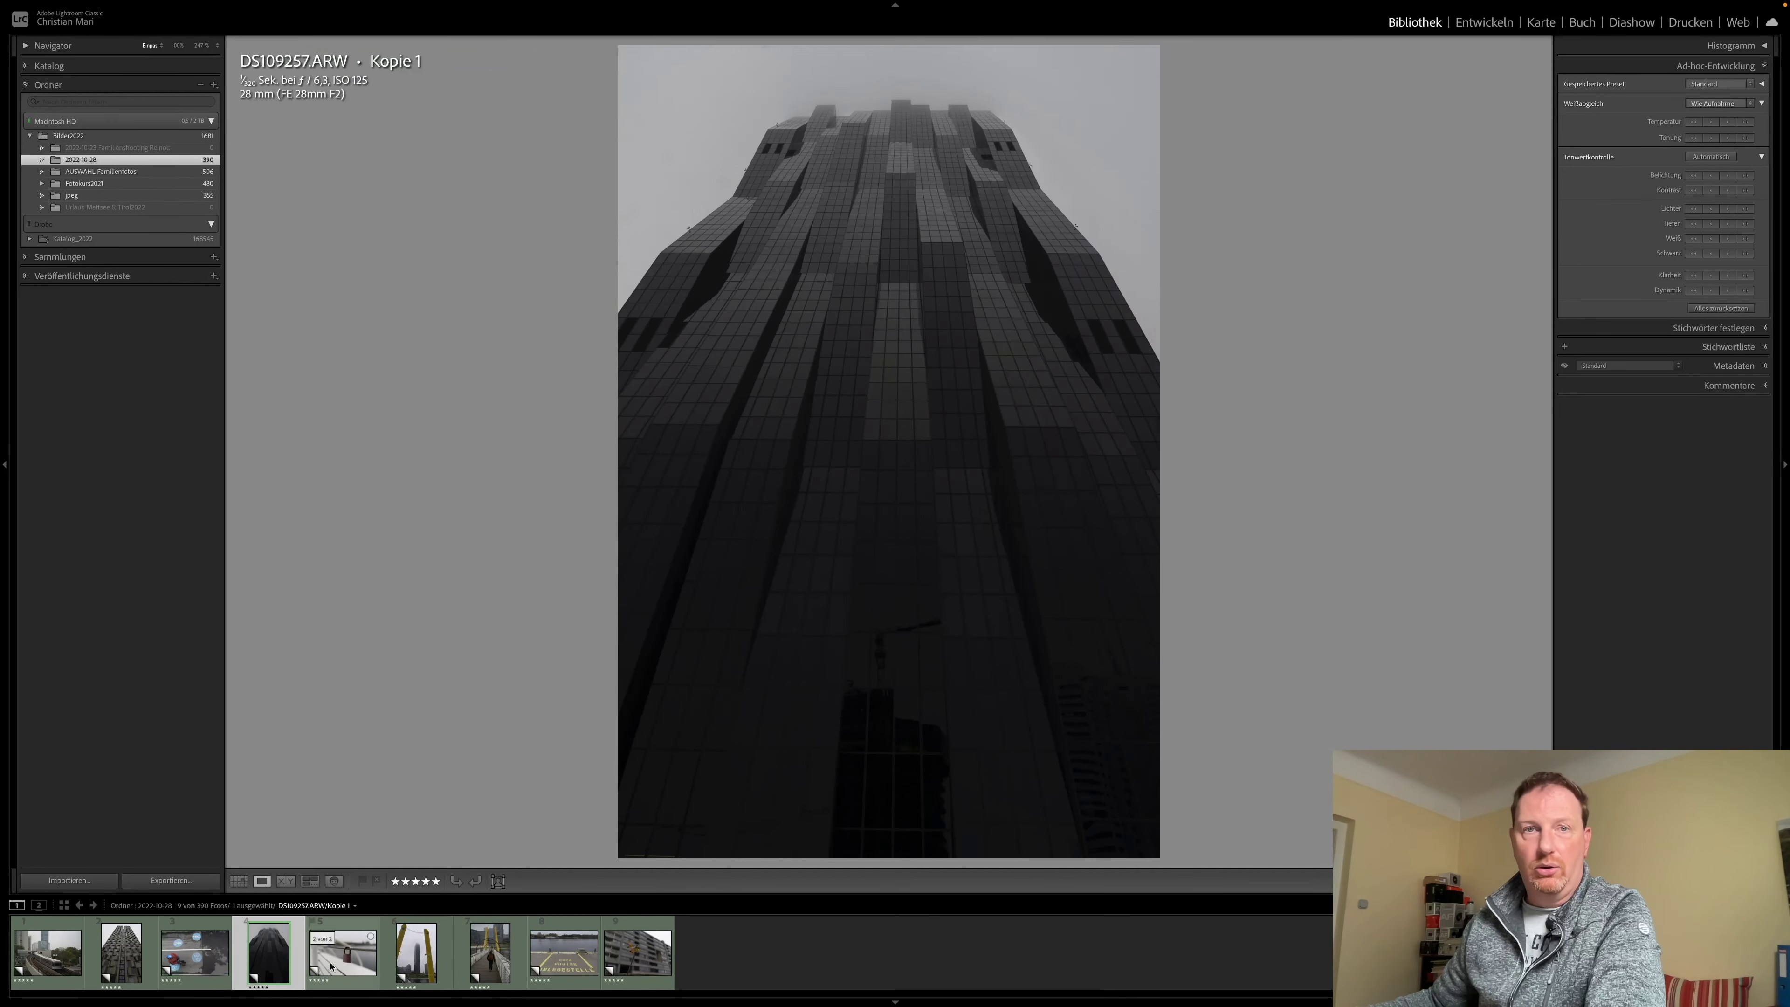
left_click(330, 965)
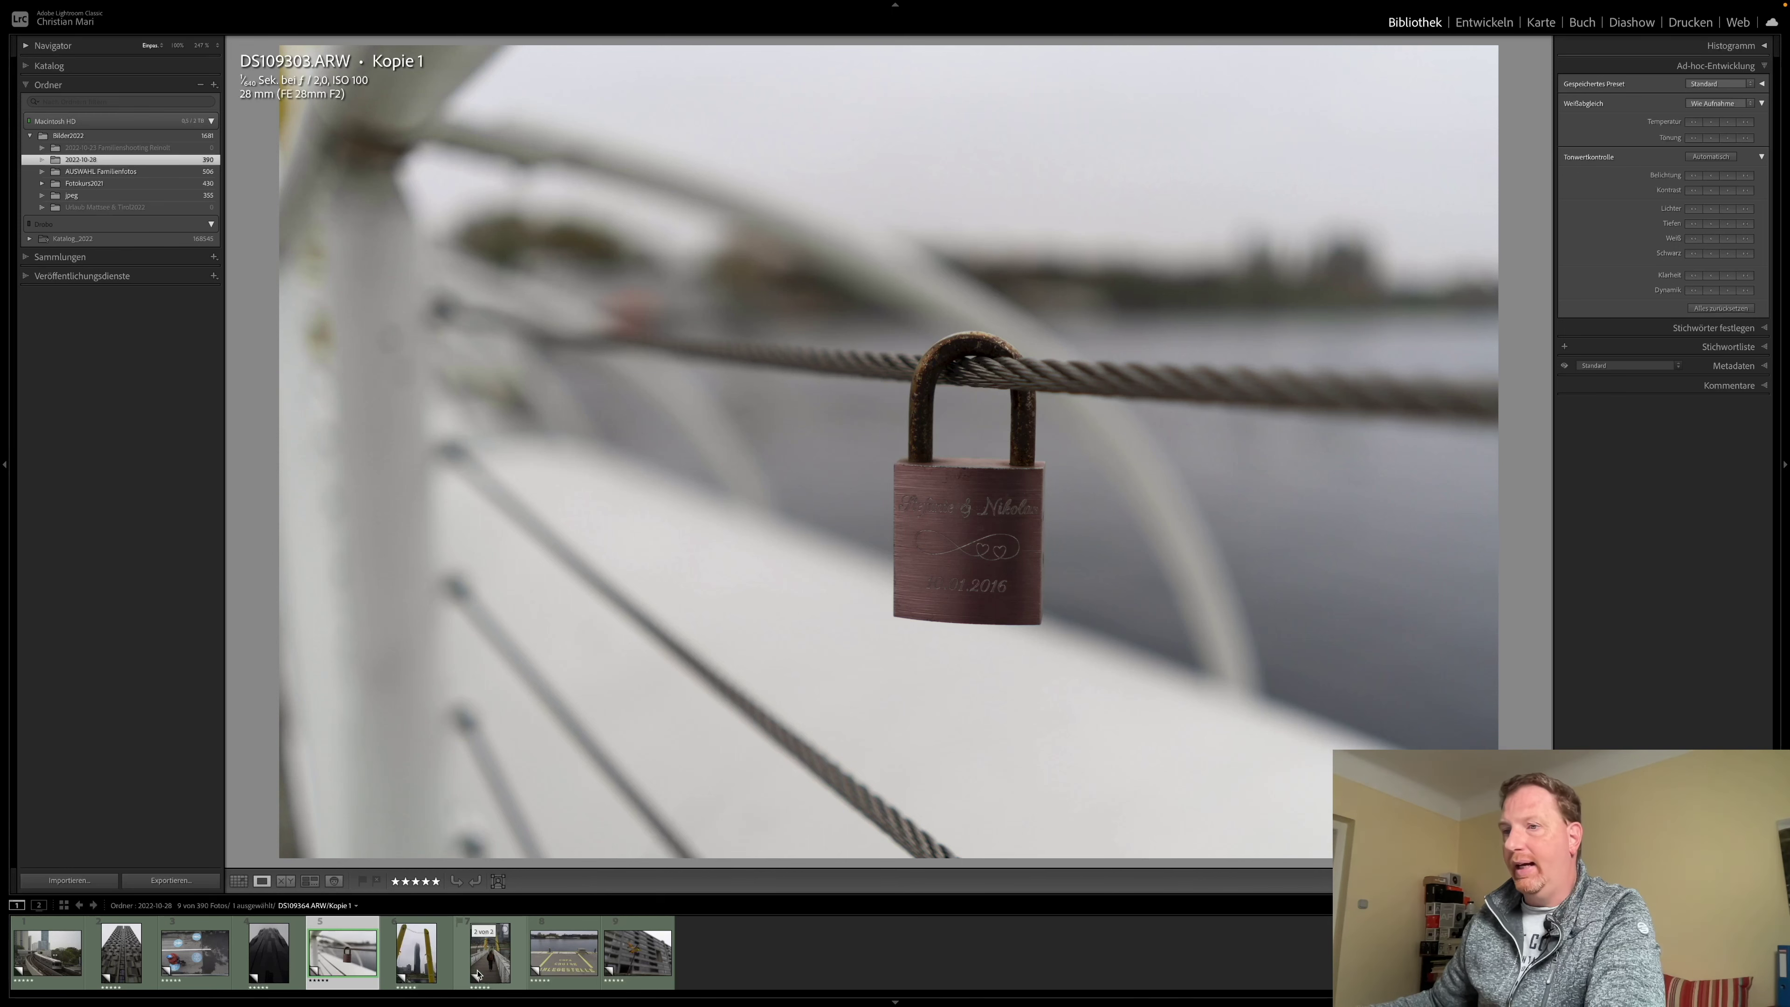
left_click(448, 964)
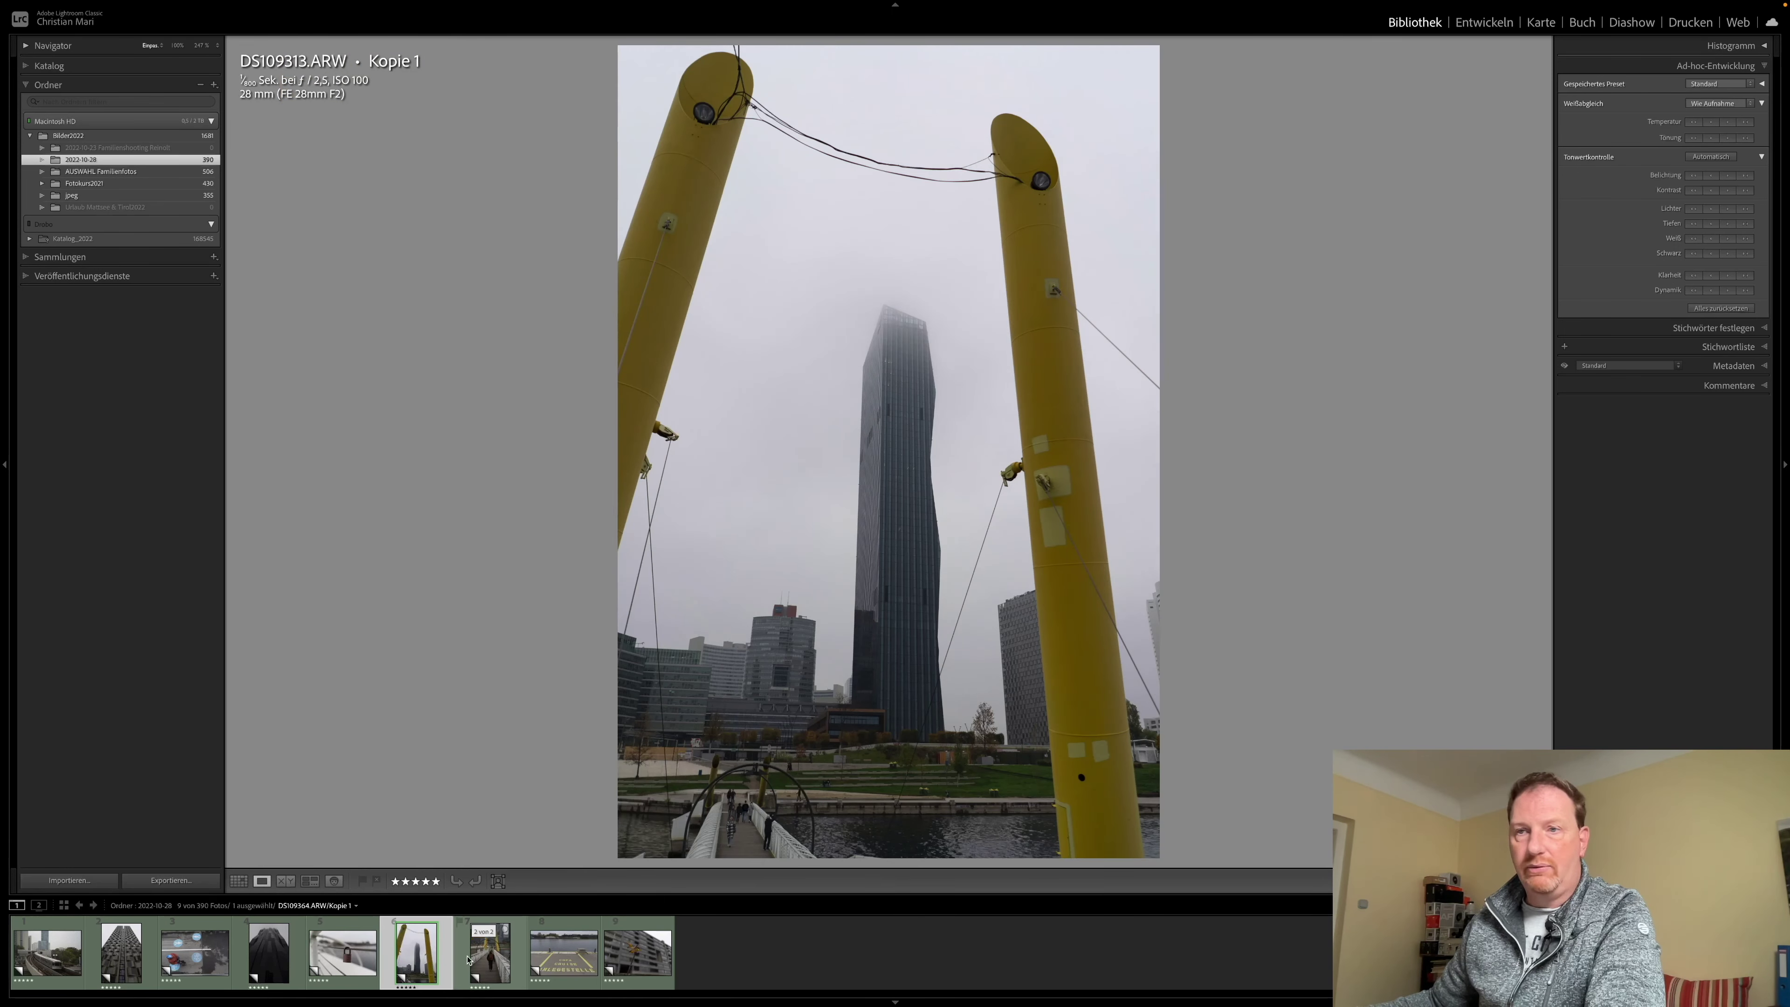
left_click(492, 966)
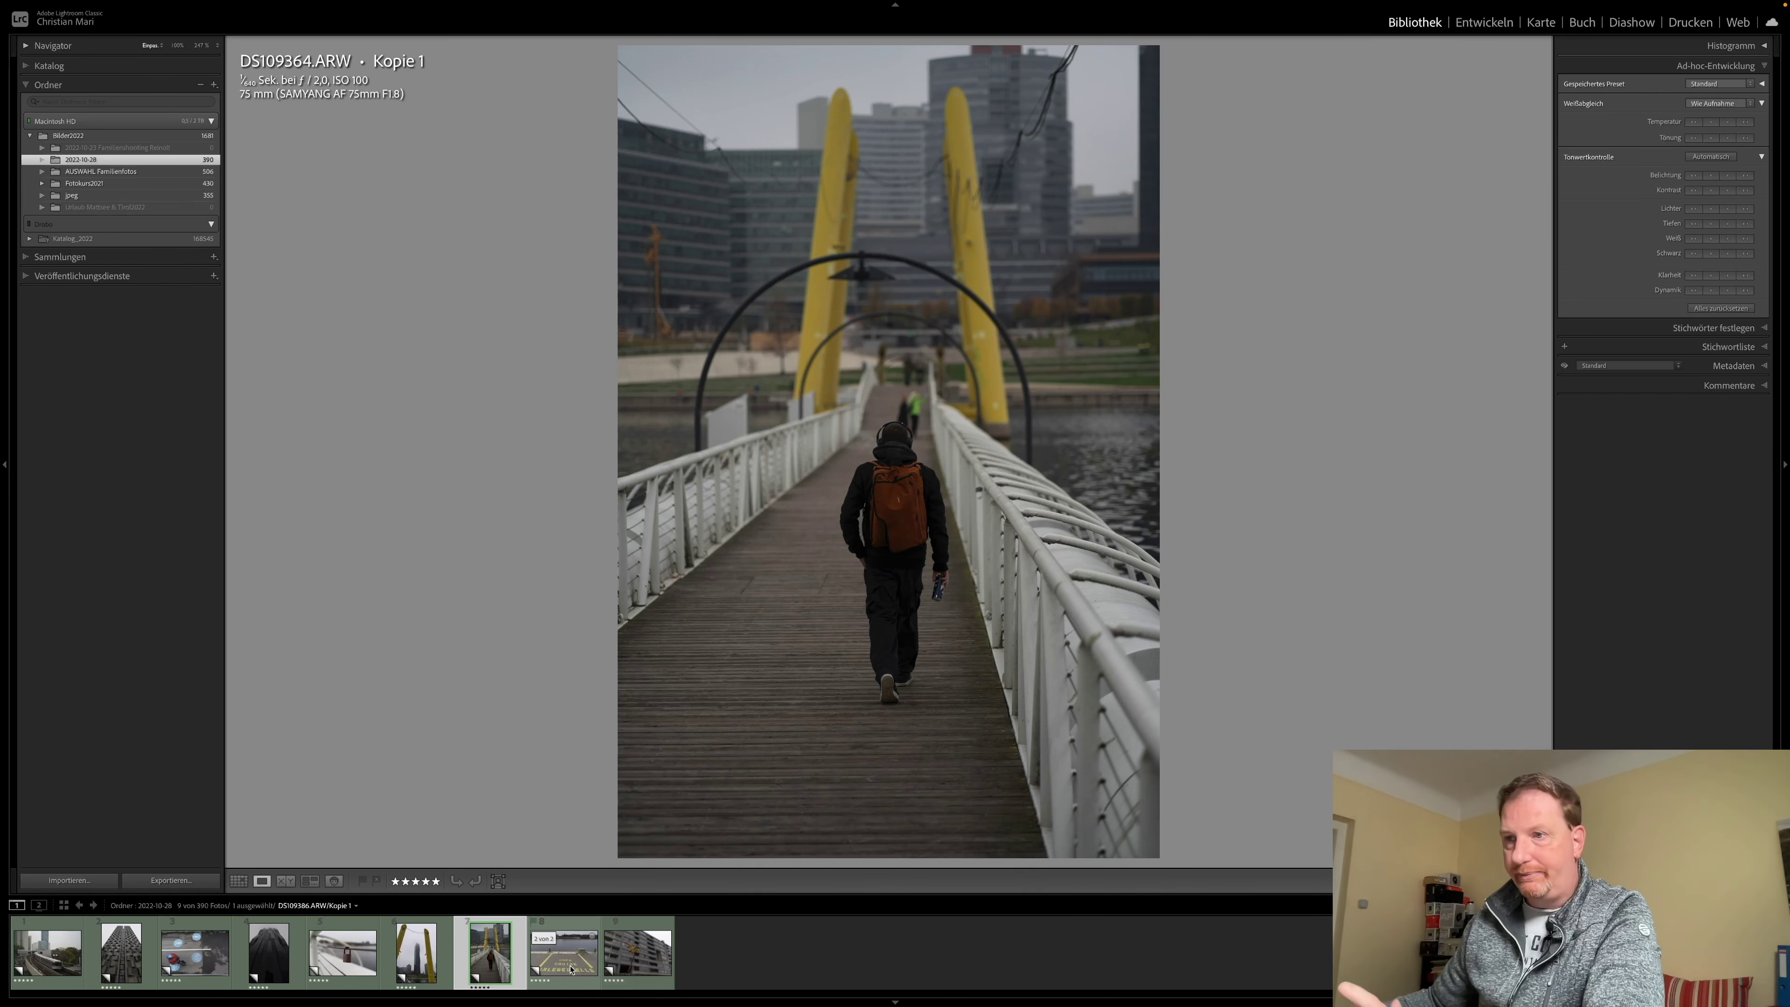
left_click(568, 971)
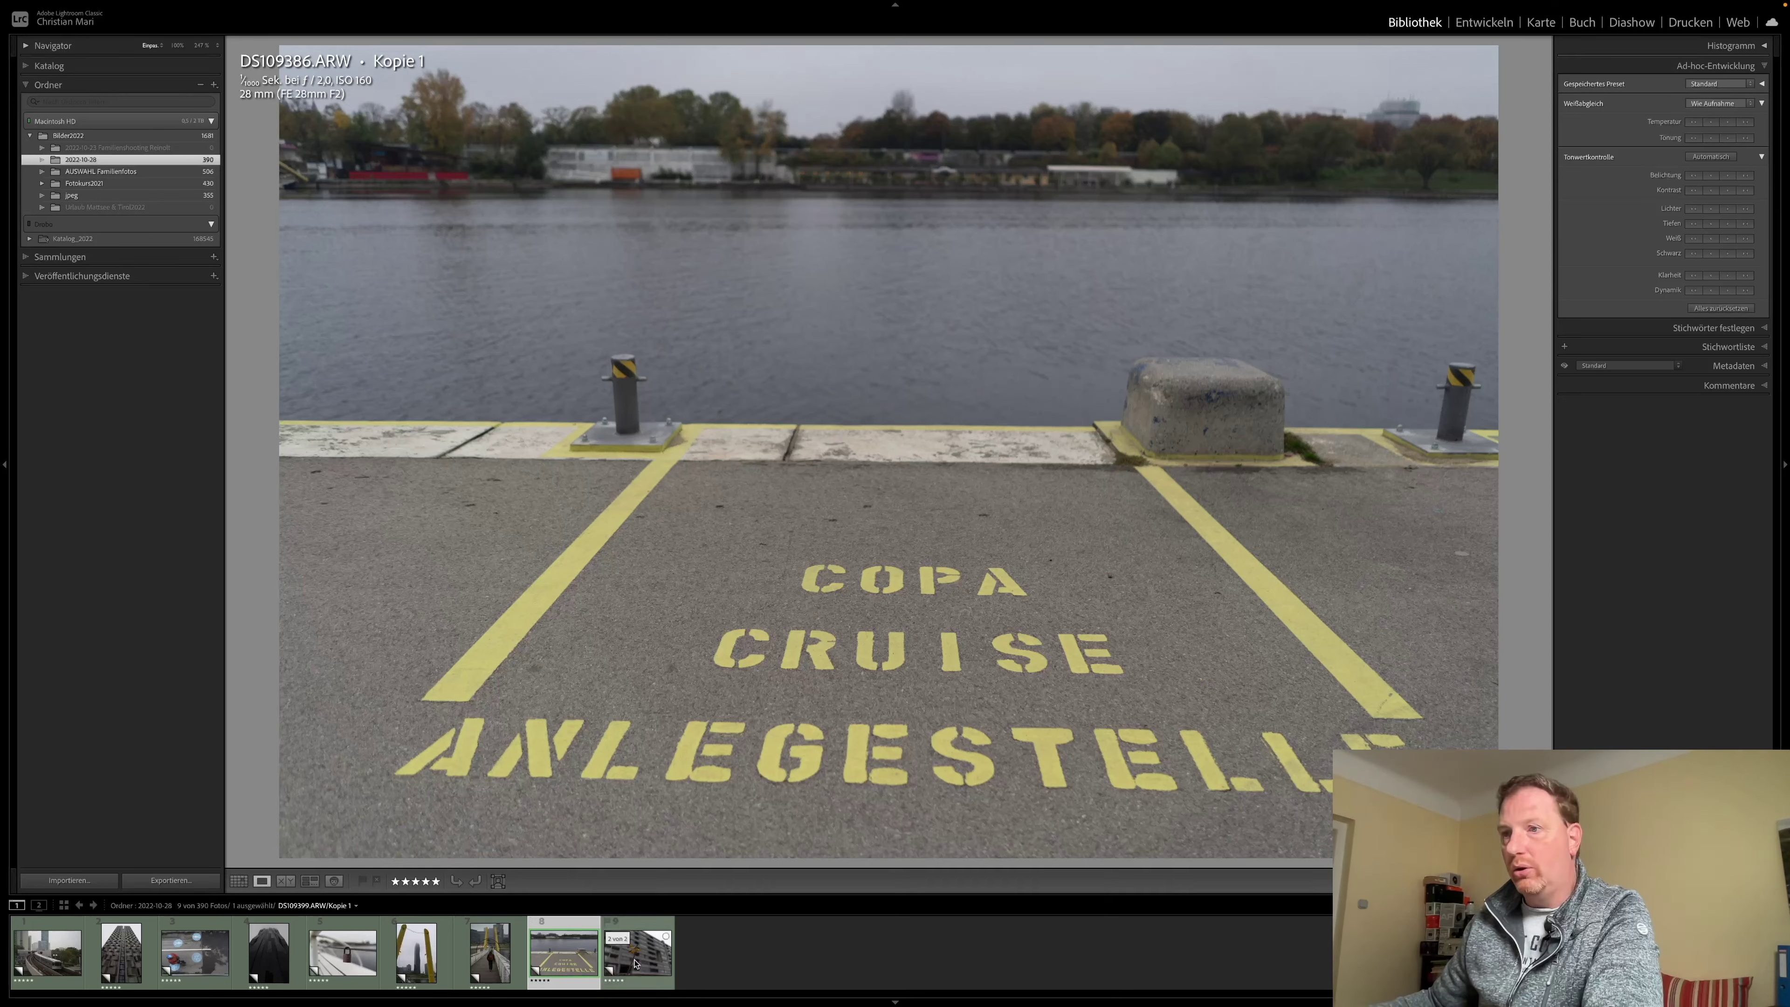
left_click(636, 963)
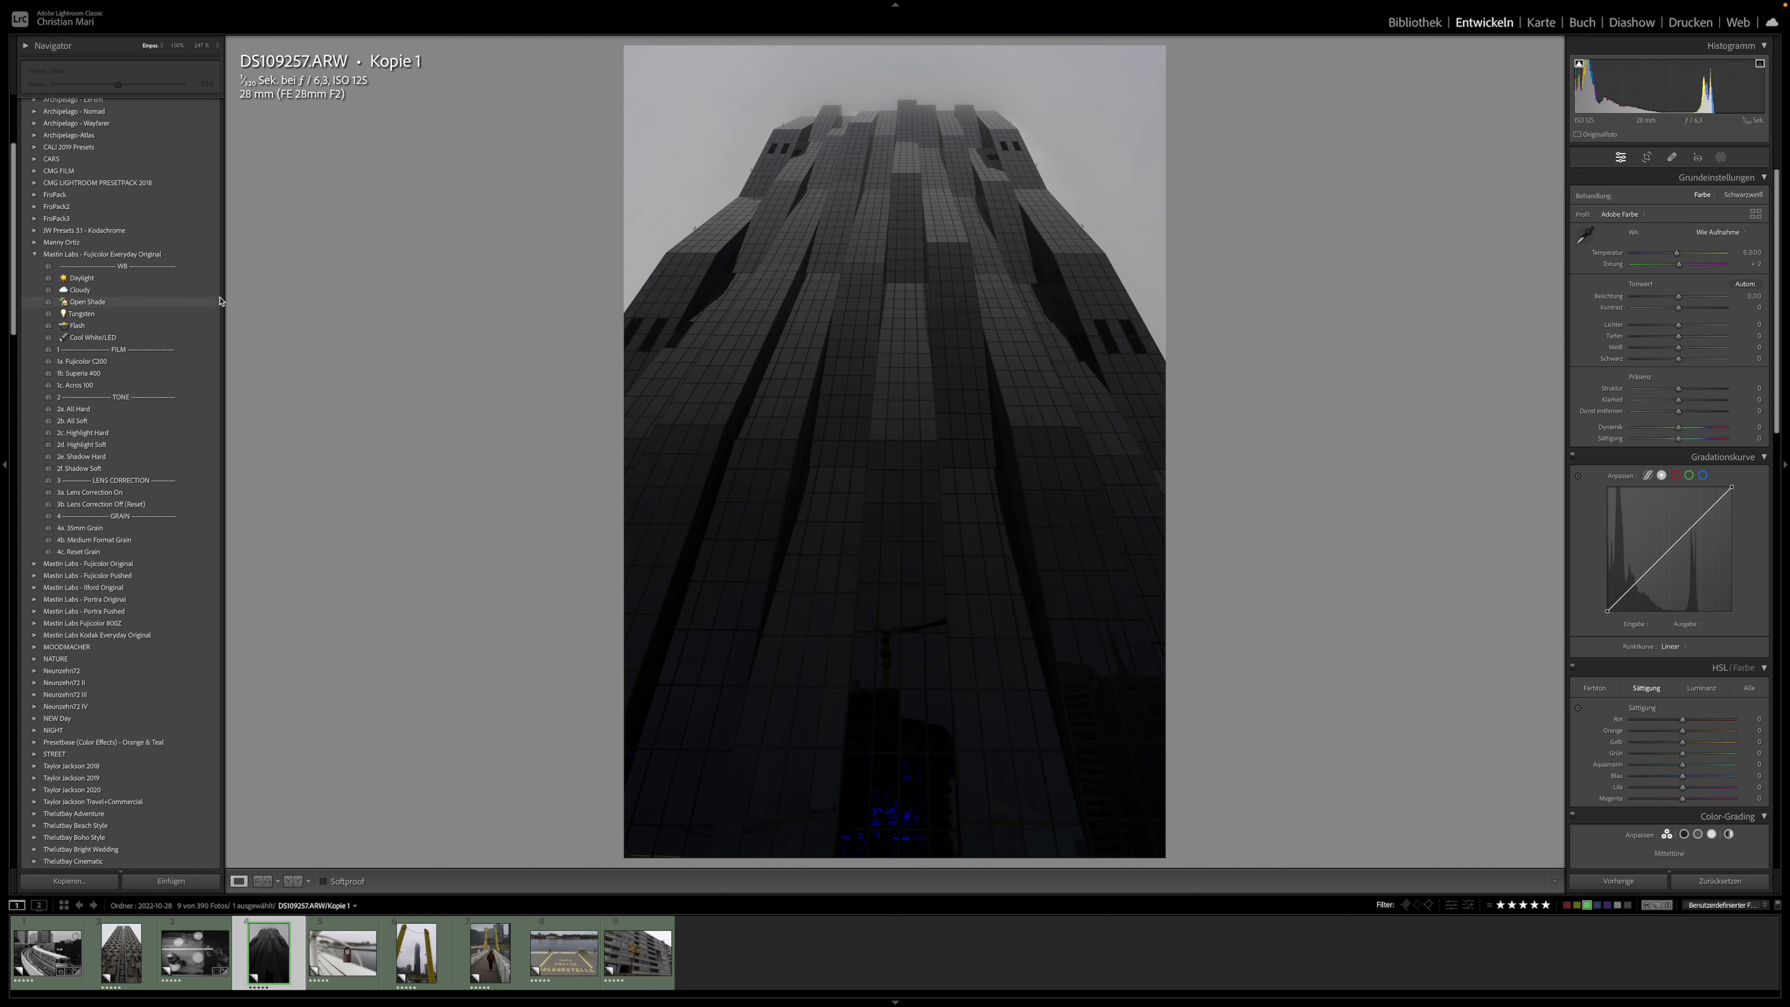
Step: Apply the 1c. Acros 100 black-and-white preset and raise exposure to +0.35
left_click(112, 385)
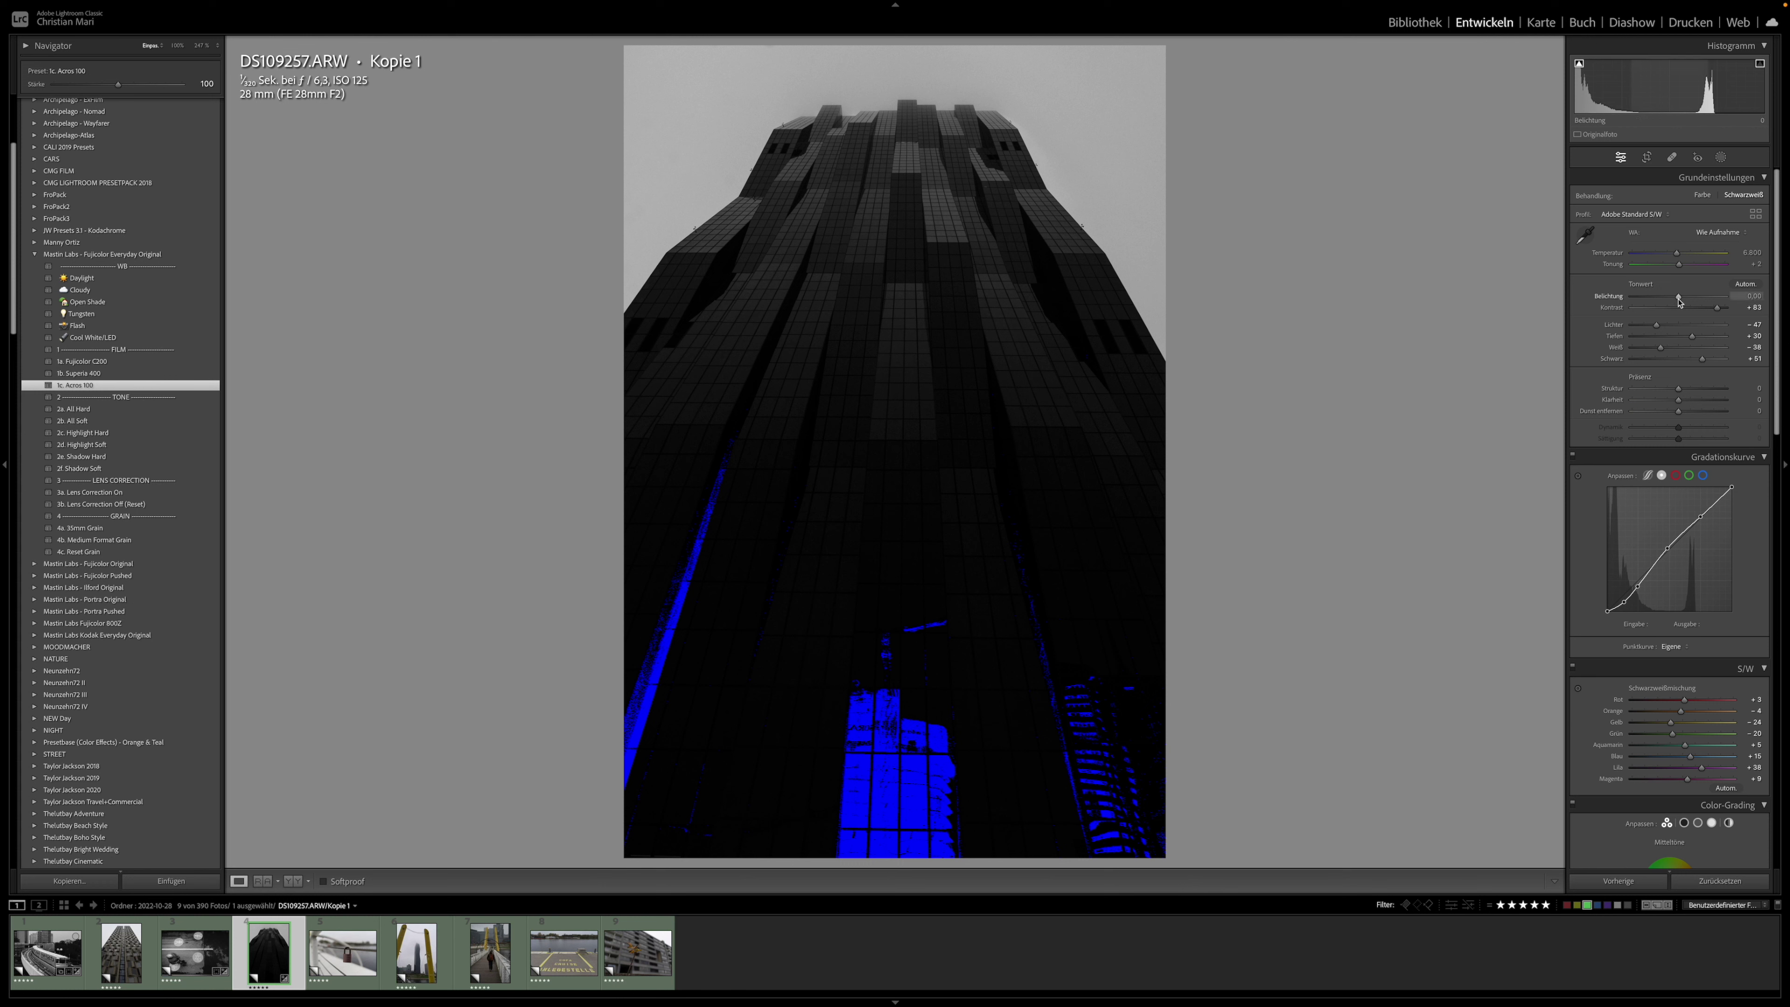
left_click_drag(1680, 302, 1683, 302)
left_click(1646, 158)
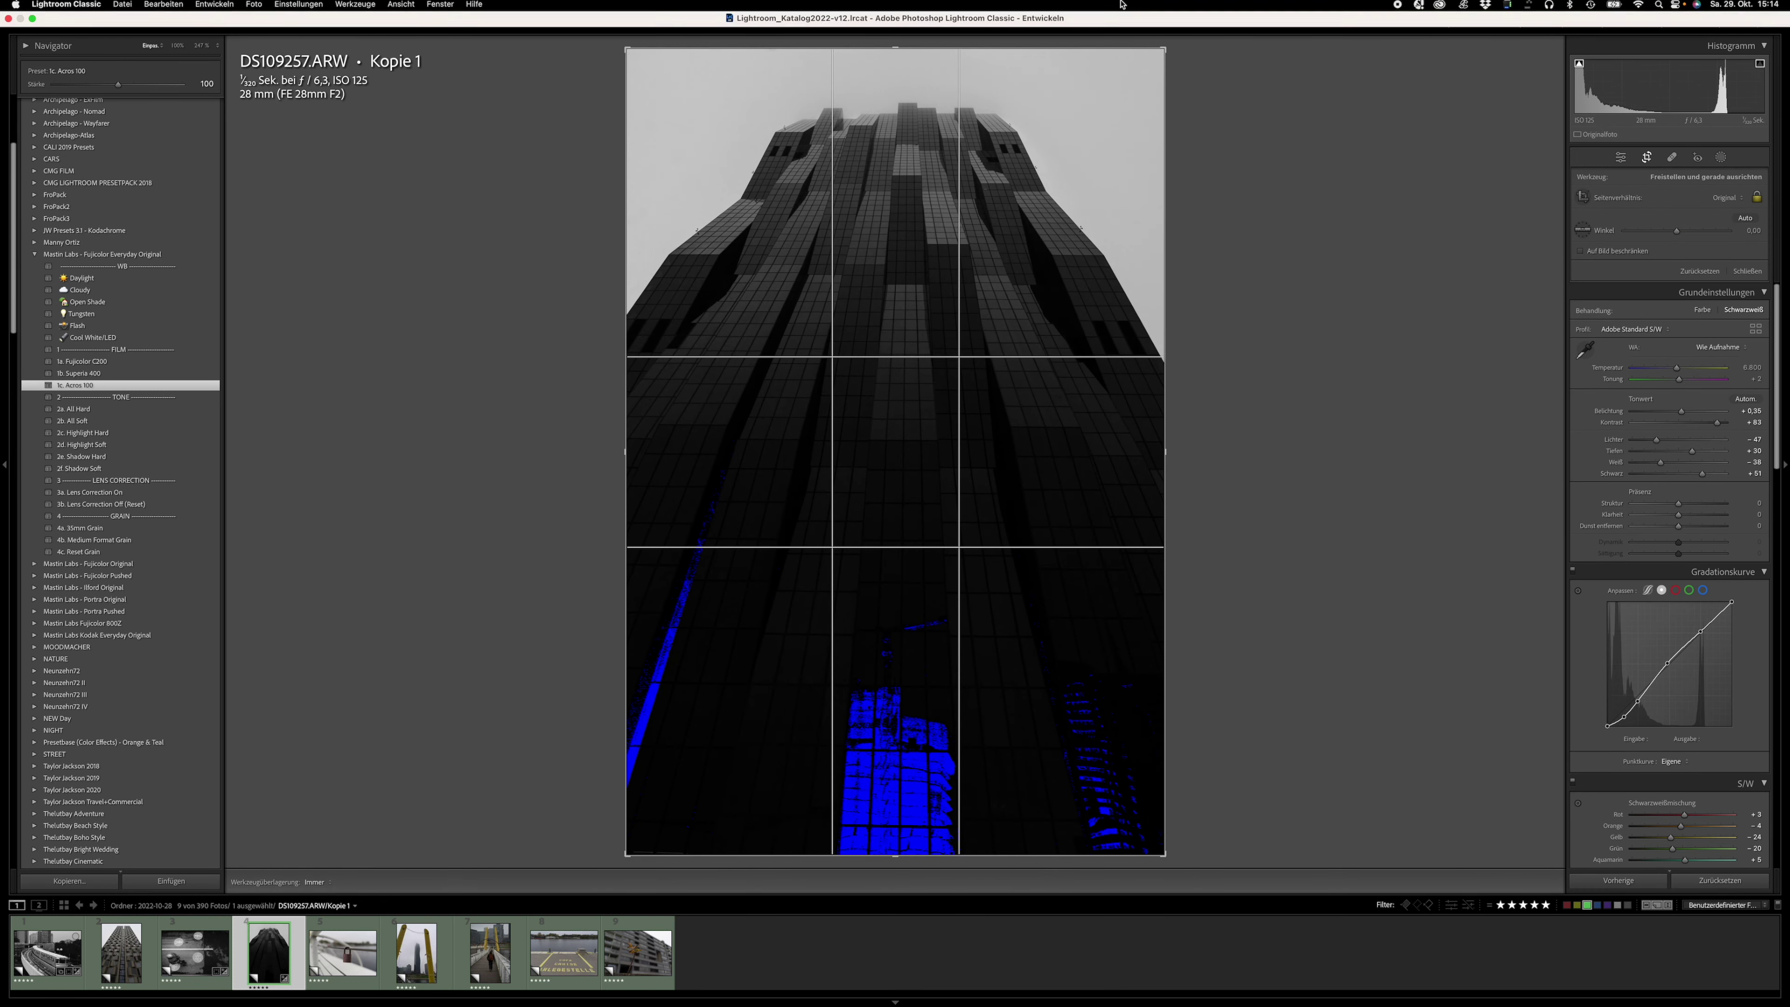
Step: Pull the top crop edge down slightly, nudge the photo within the crop, and apply it
key("o")
key("o")
key("o")
key("o")
key("o")
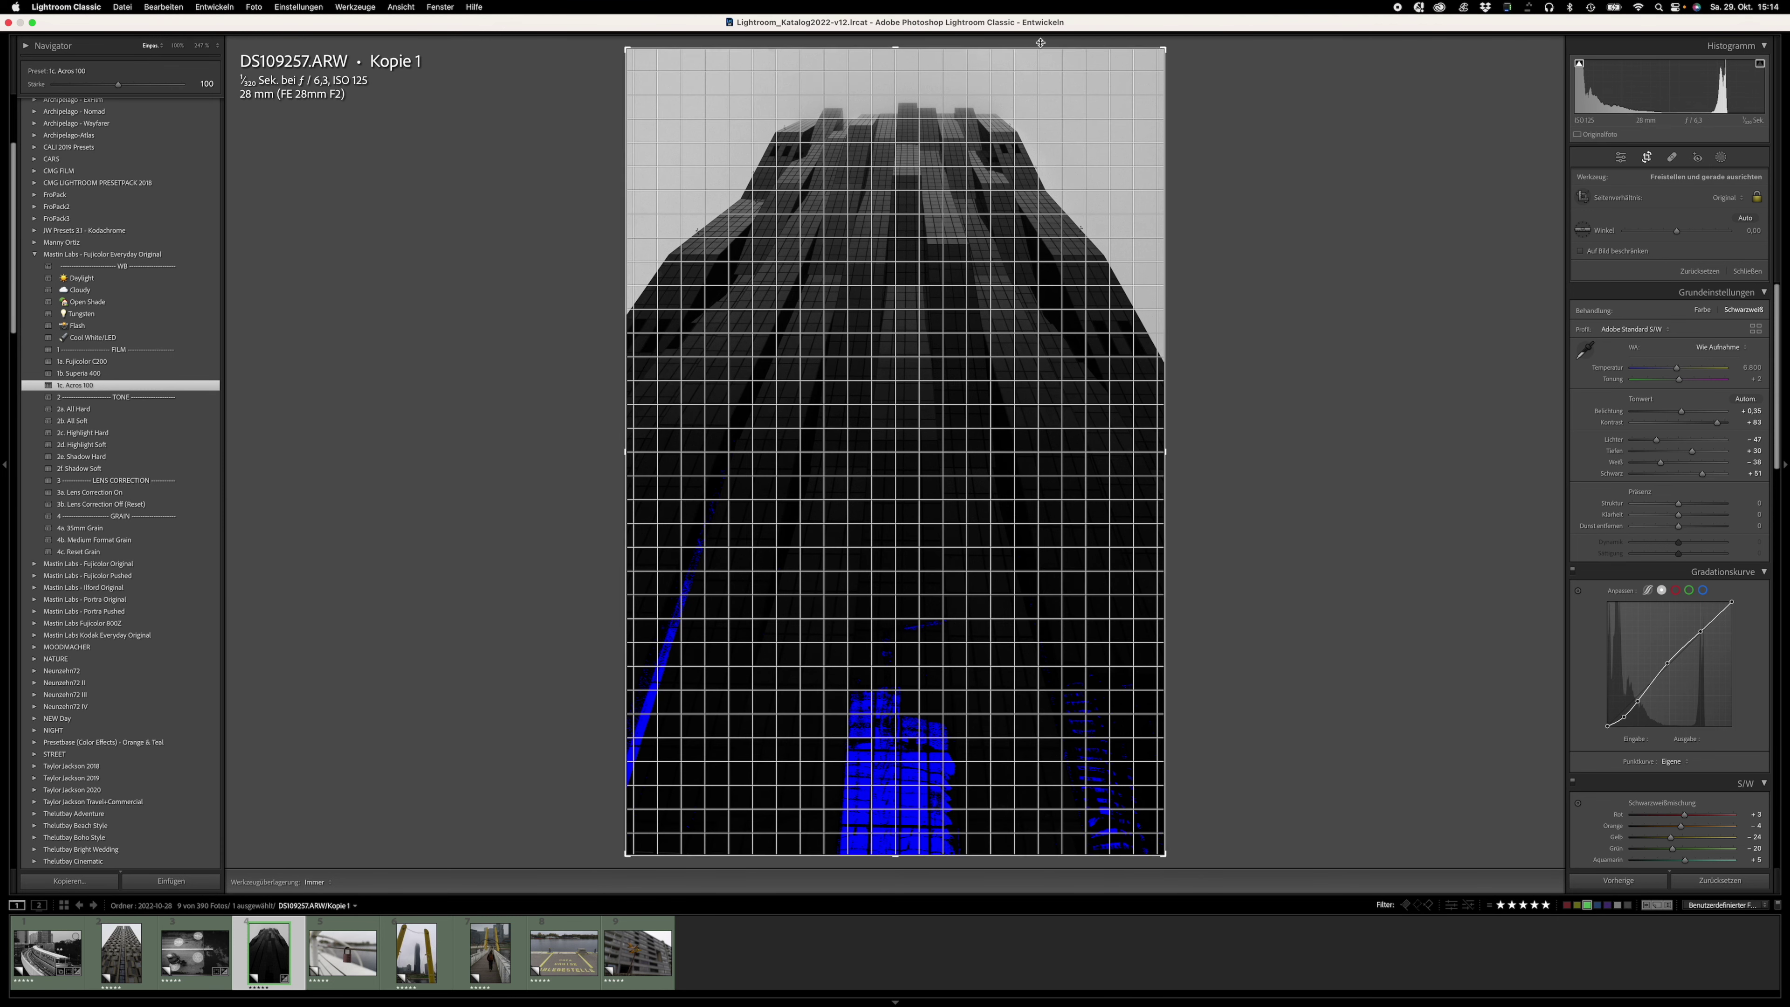
left_click_drag(894, 46, 896, 69)
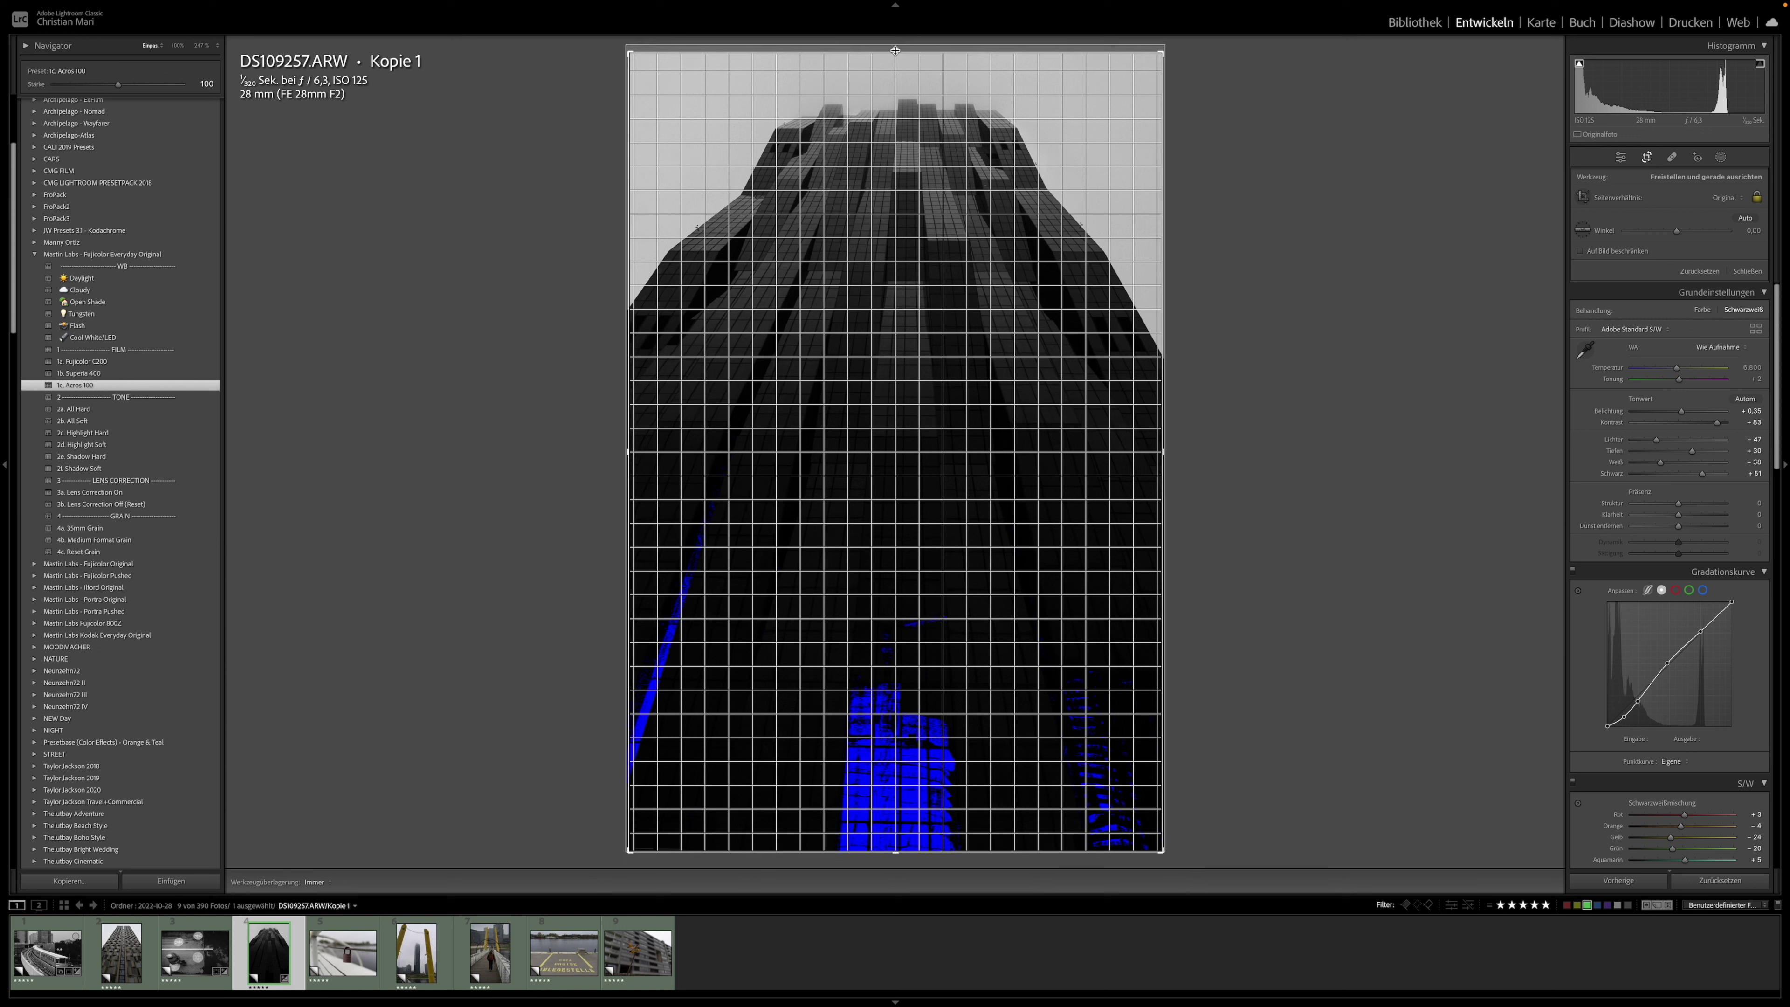
left_click_drag(928, 95, 926, 101)
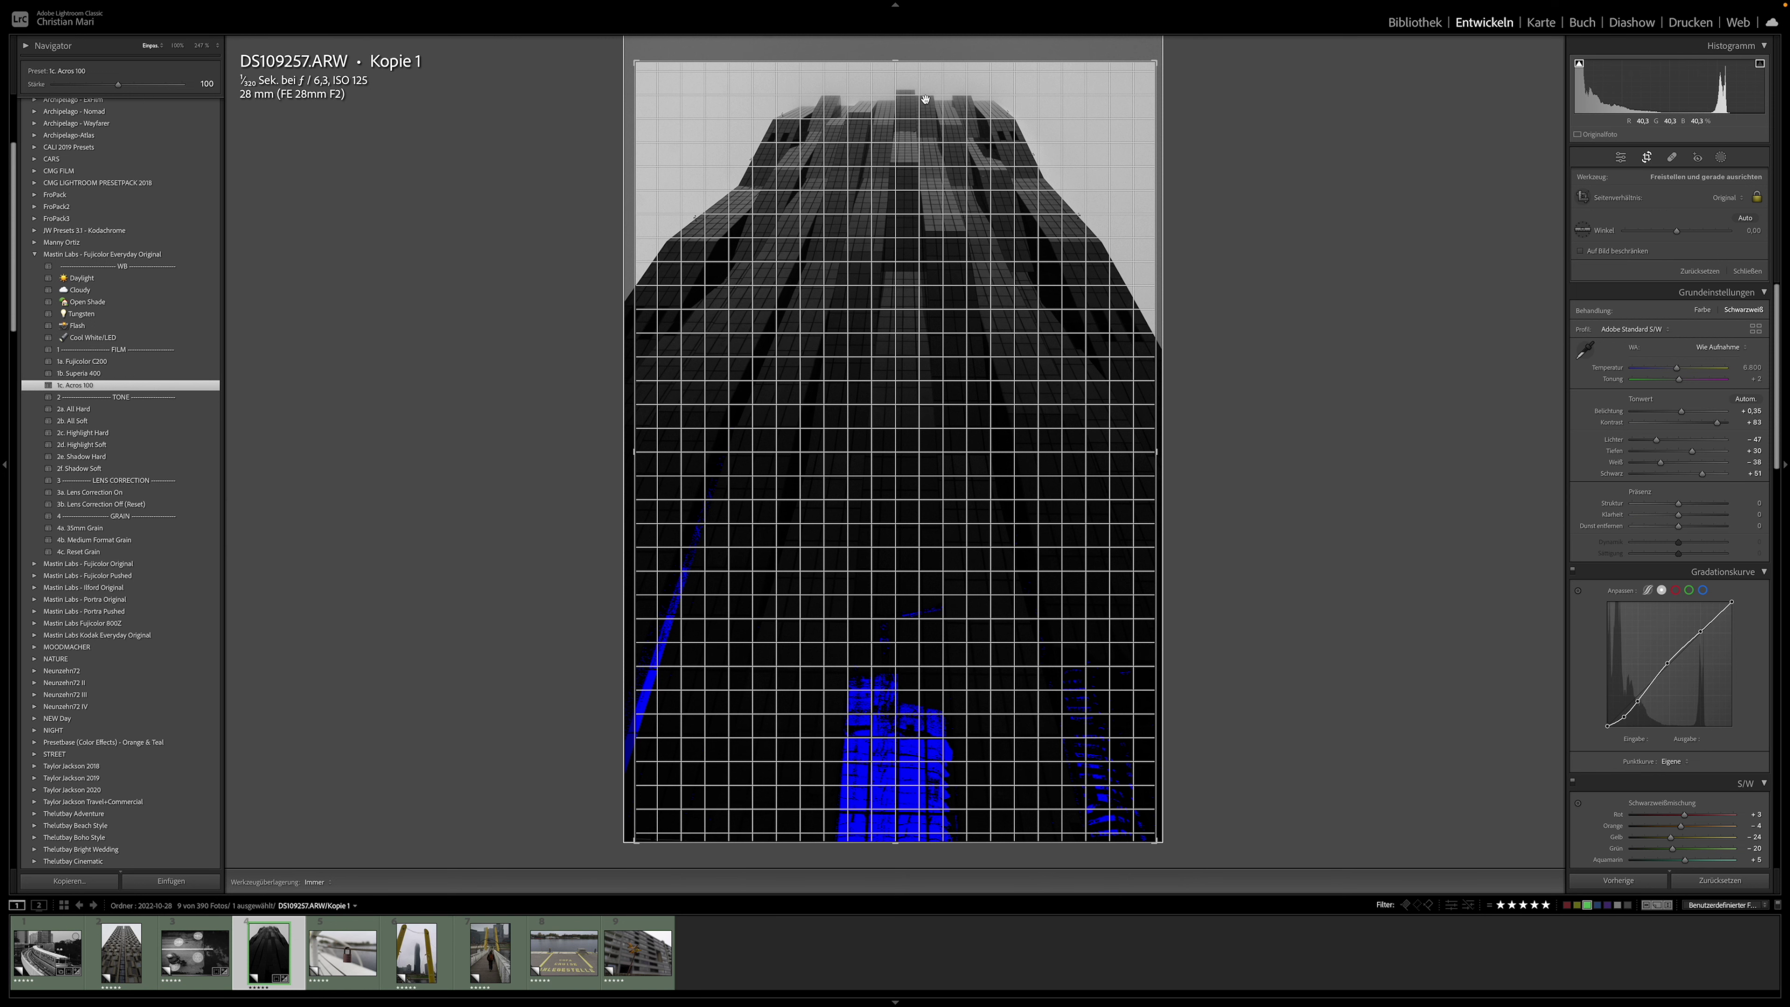
key("Return")
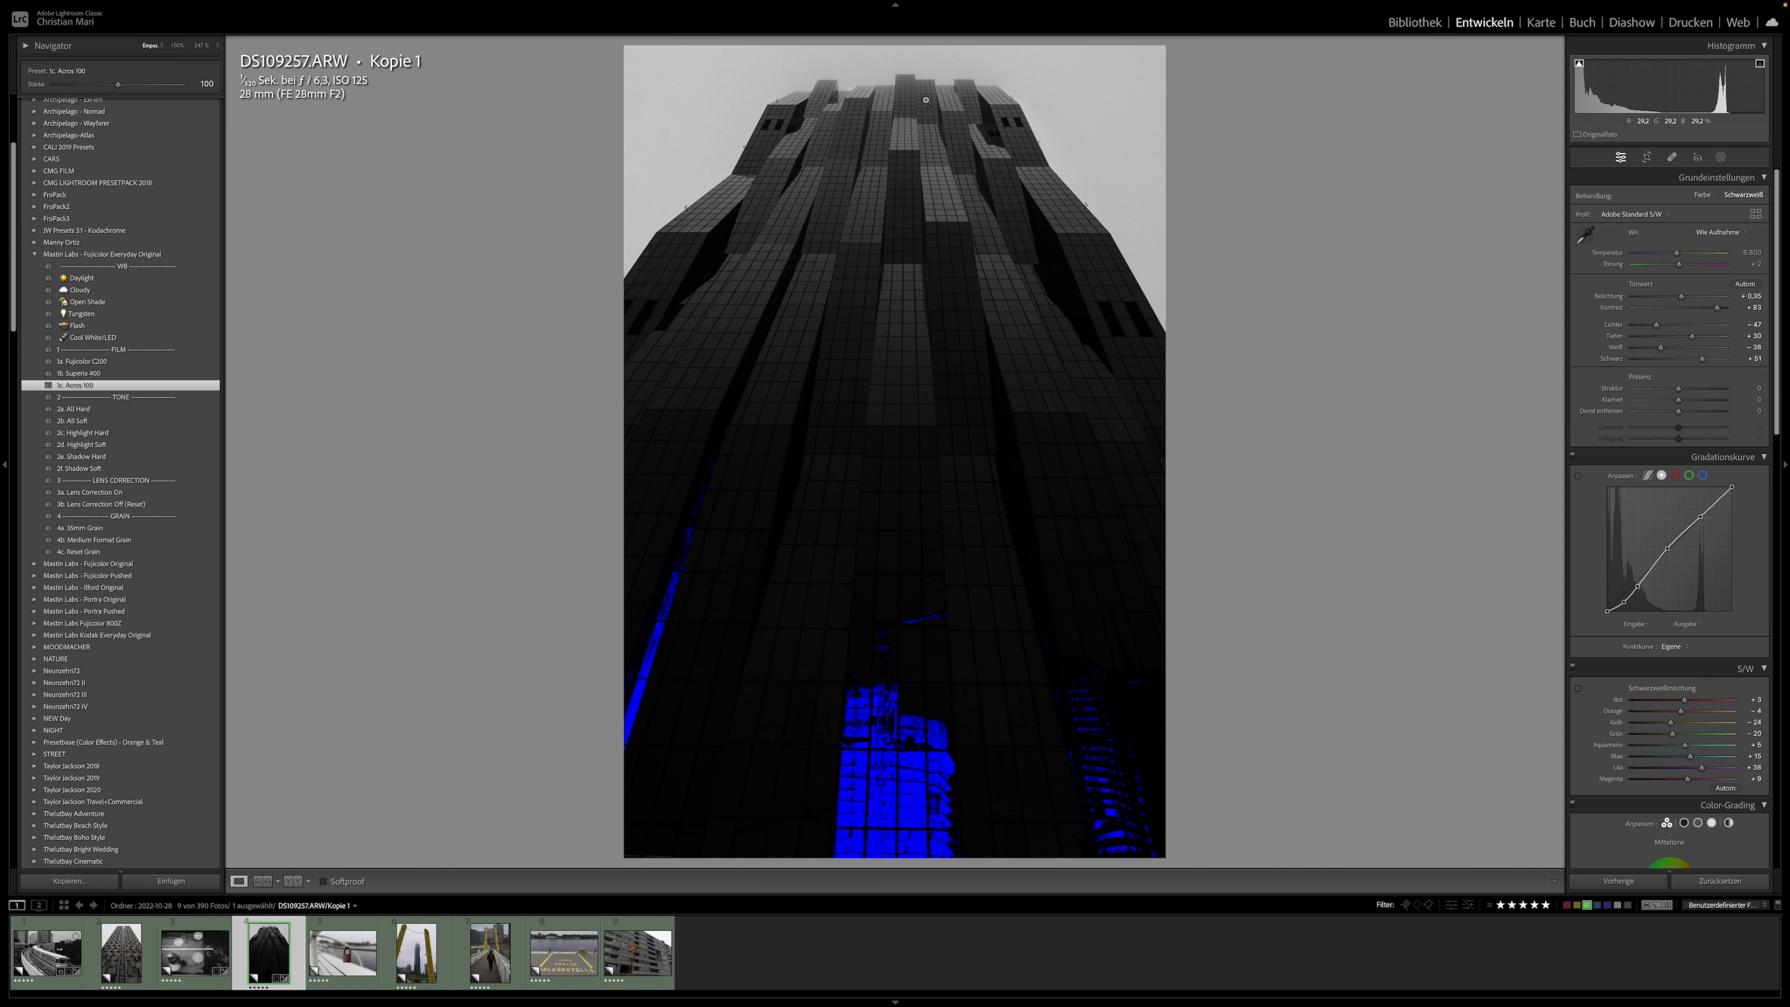
left_click(1722, 156)
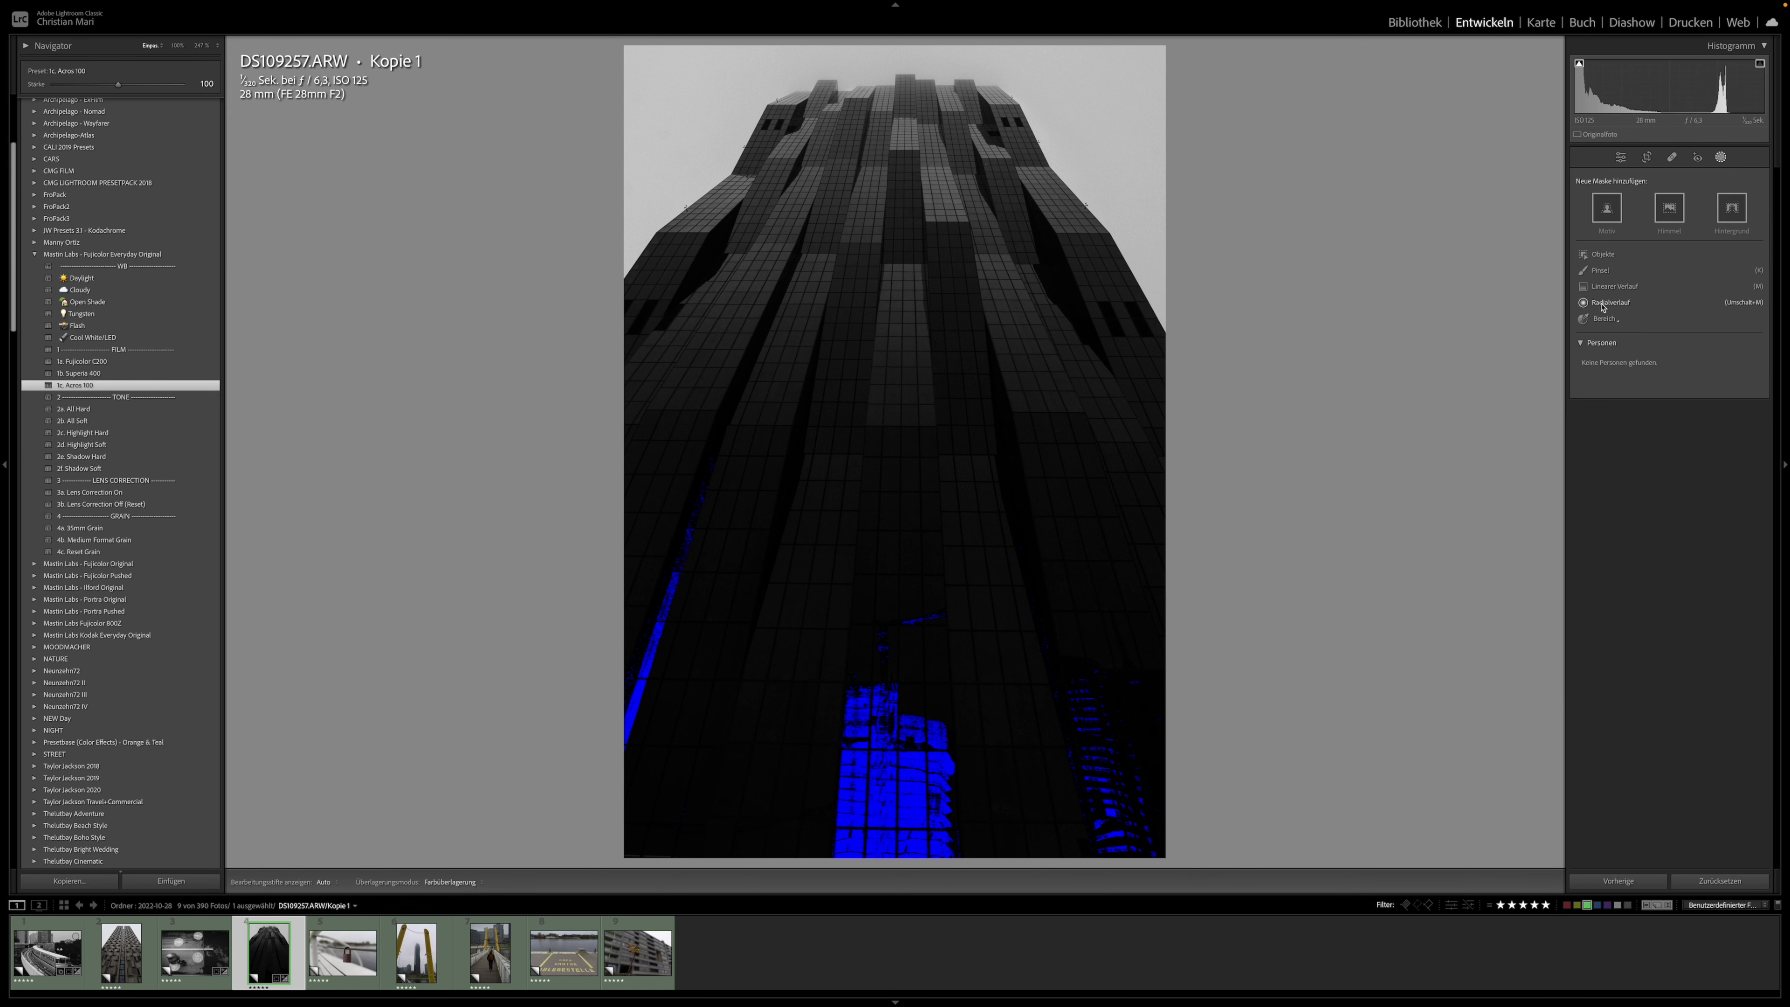
Step: Draw a radial gradient over the tower's upper part and raise its exposure to 0.62
left_click(1610, 302)
mouse_move(892, 207)
left_mouse_down()
mouse_move(1033, 384)
mouse_move(1226, 533)
left_mouse_up()
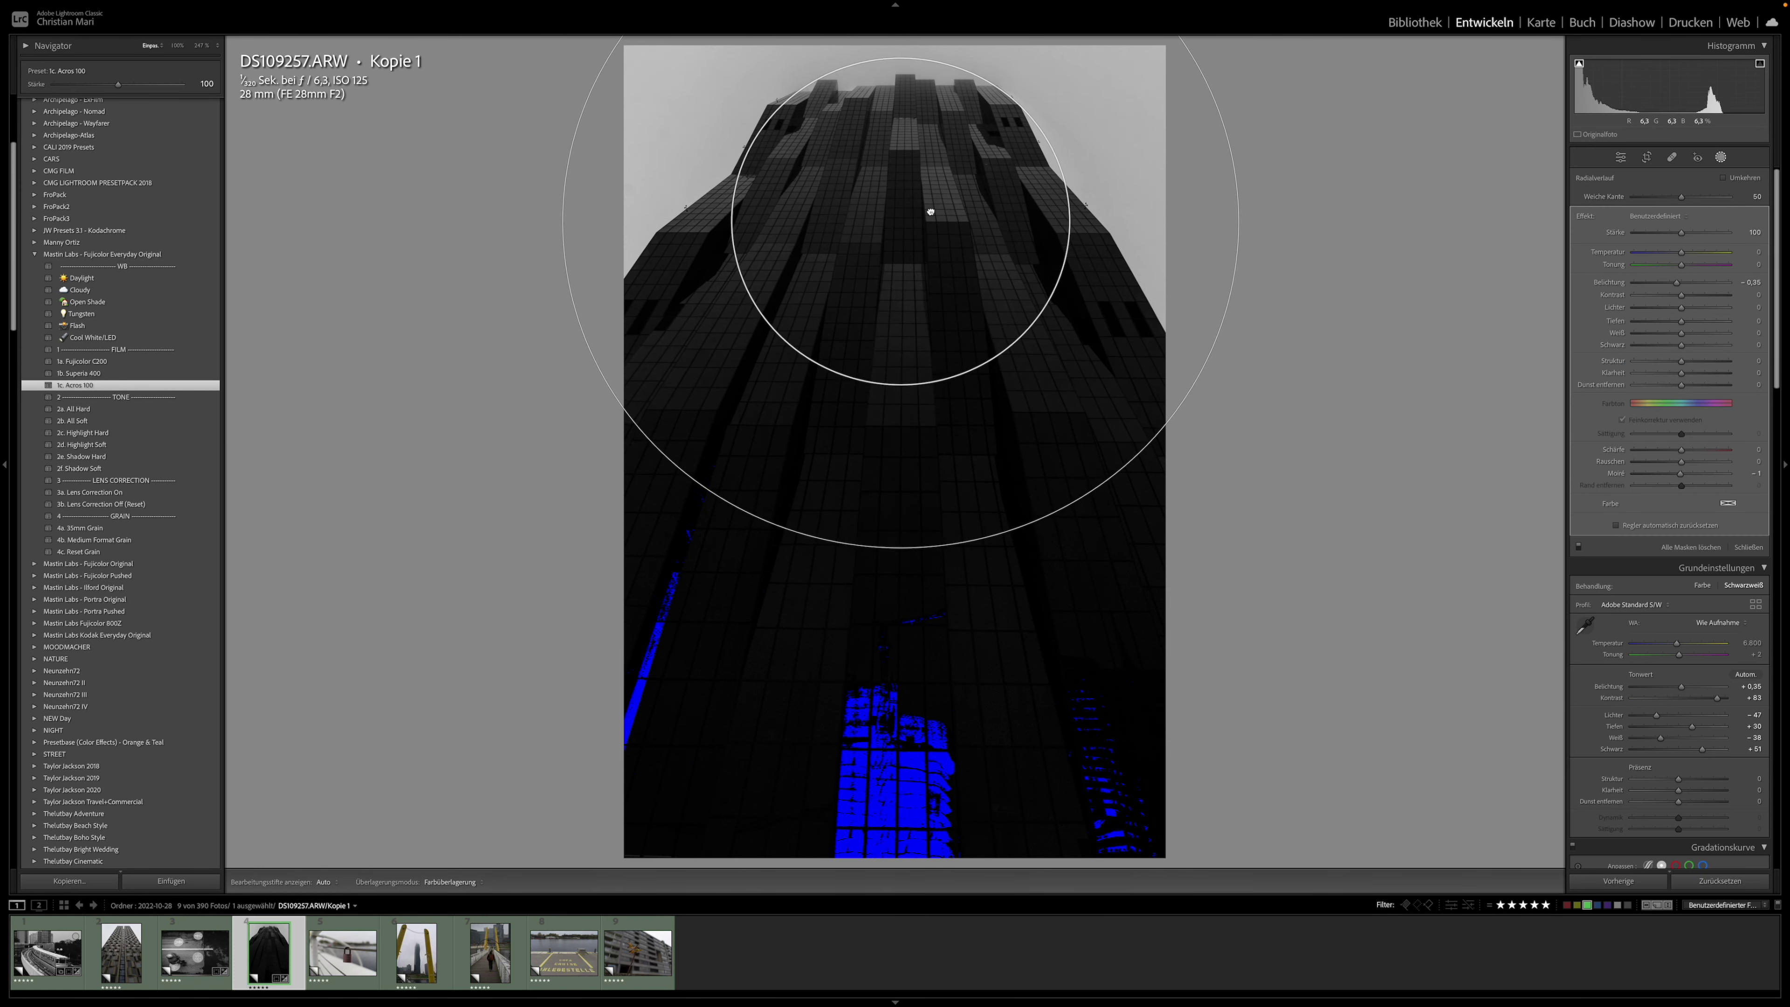
left_click_drag(1683, 285, 1690, 285)
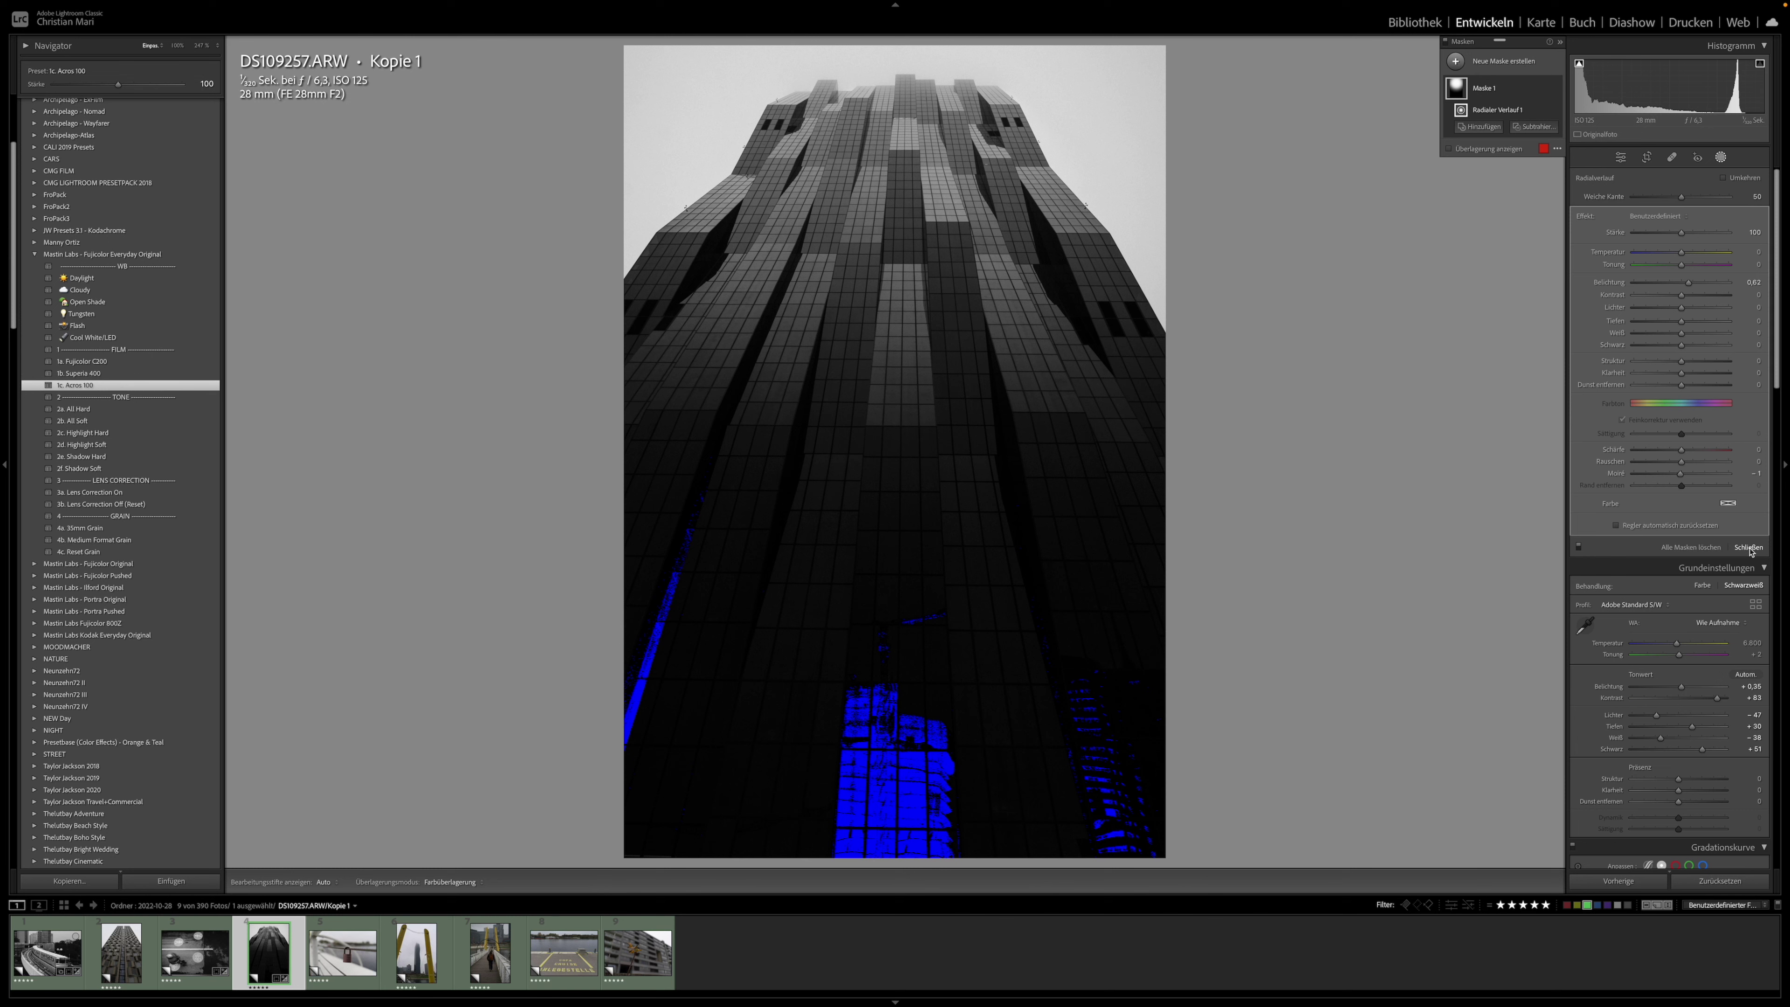
Step: Turn on Remove Chromatic Aberration in Lens Corrections
scroll(1744, 571, "down", 2)
scroll(1743, 578, "down", 2)
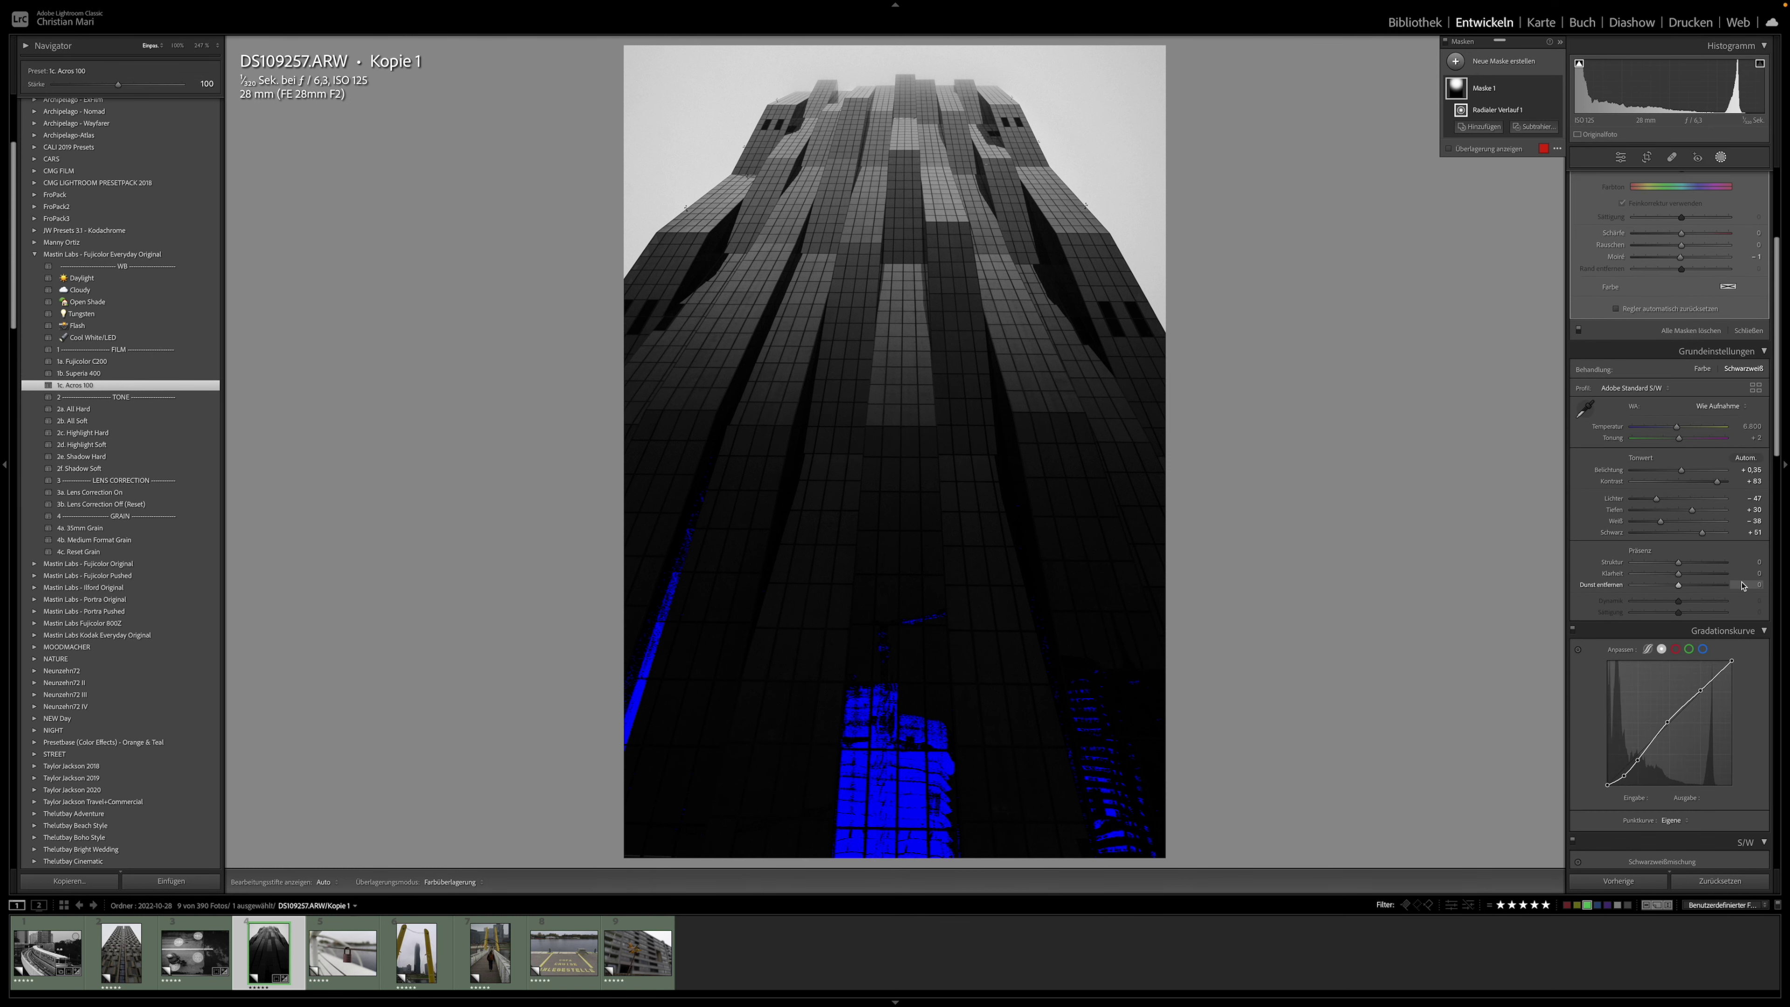
scroll(1742, 585, "down", 2)
scroll(1742, 585, "down", 2)
scroll(1742, 585, "down", 2)
scroll(1743, 584, "down", 2)
scroll(1743, 583, "down", 2)
scroll(1742, 582, "down", 3)
left_click(1635, 614)
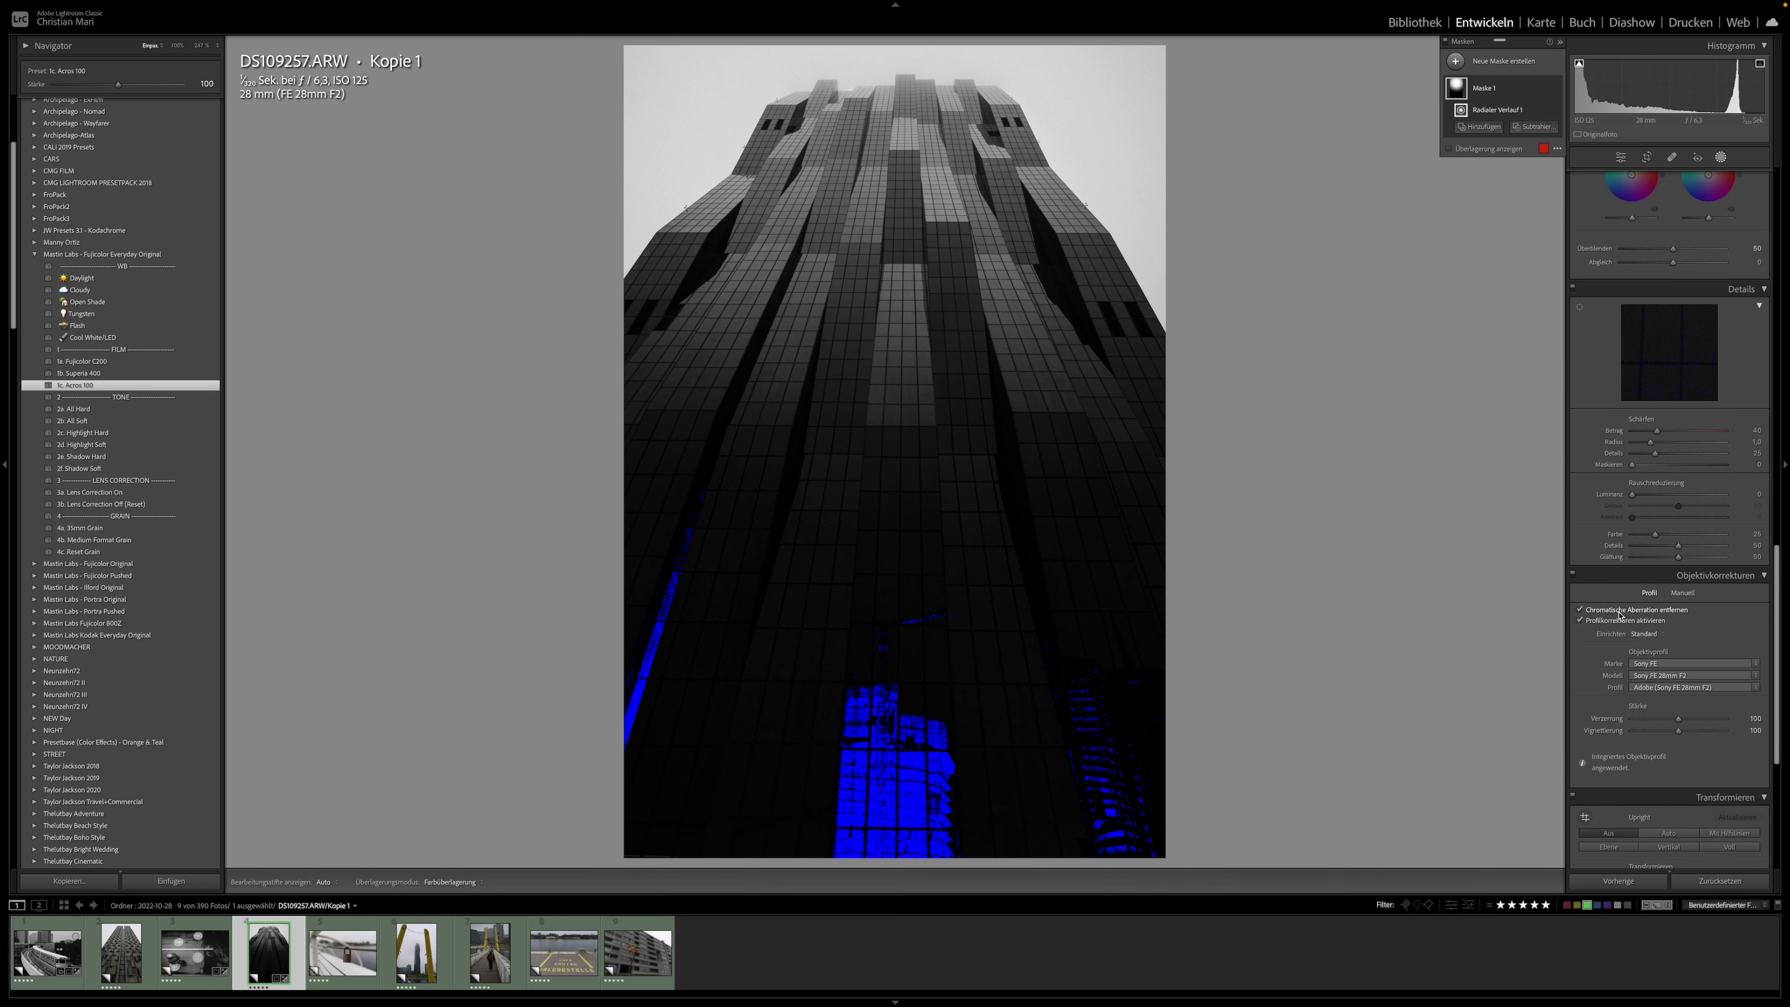
Step: Apply Upright Level correction, which finds nothing to fix, and collapse Transform
scroll(1704, 628, "down", 2)
scroll(1704, 629, "down", 3)
left_click(1608, 582)
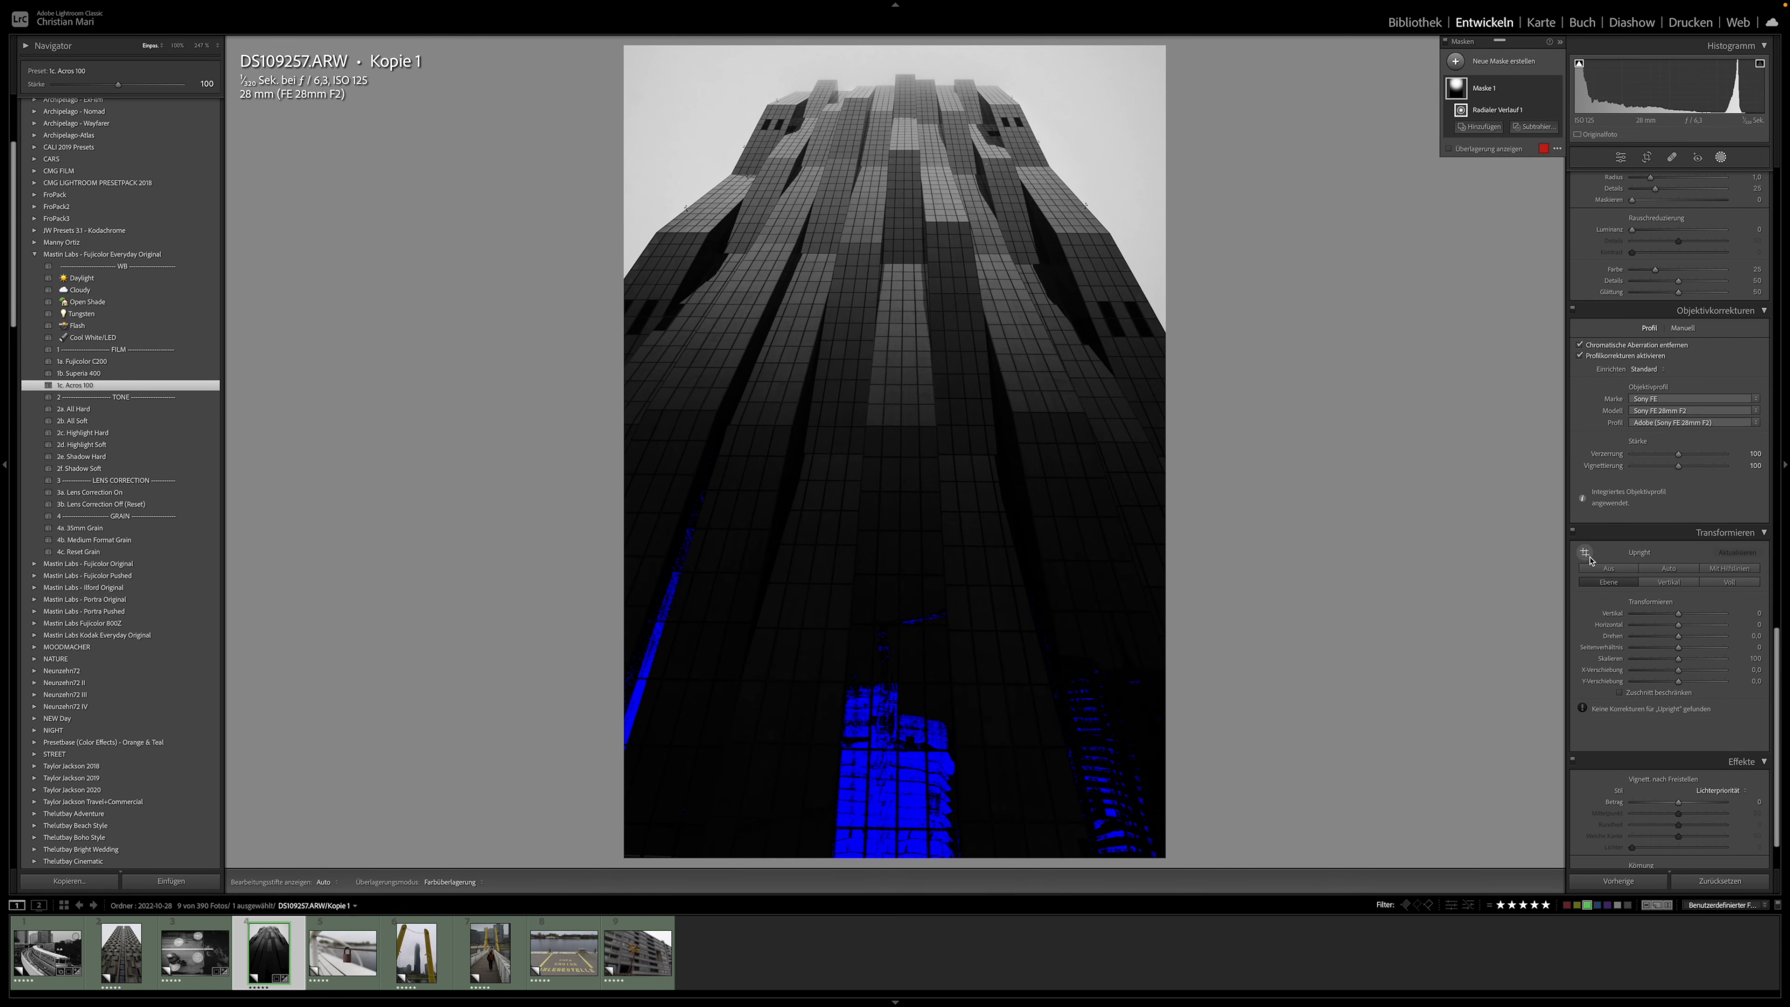
left_click(1755, 536)
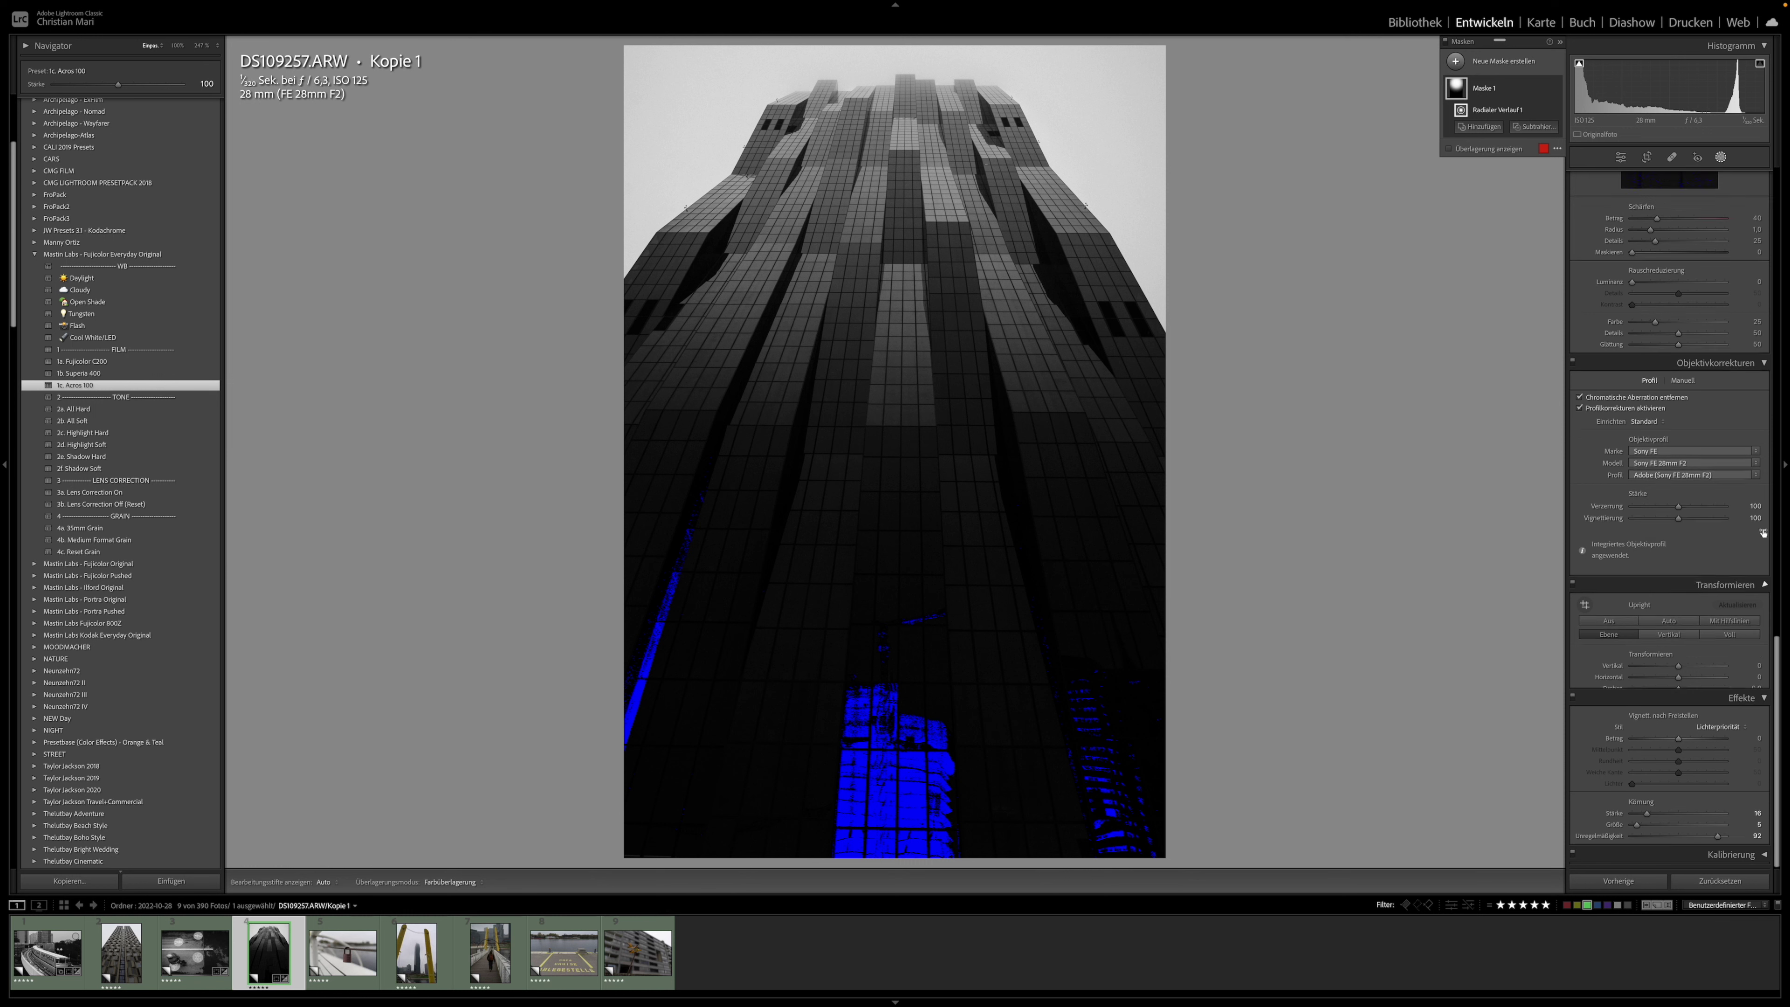
Step: Toggle the shadow clipping warning off and back on, then return to the panel's top
left_click(1579, 64)
left_click(1580, 64)
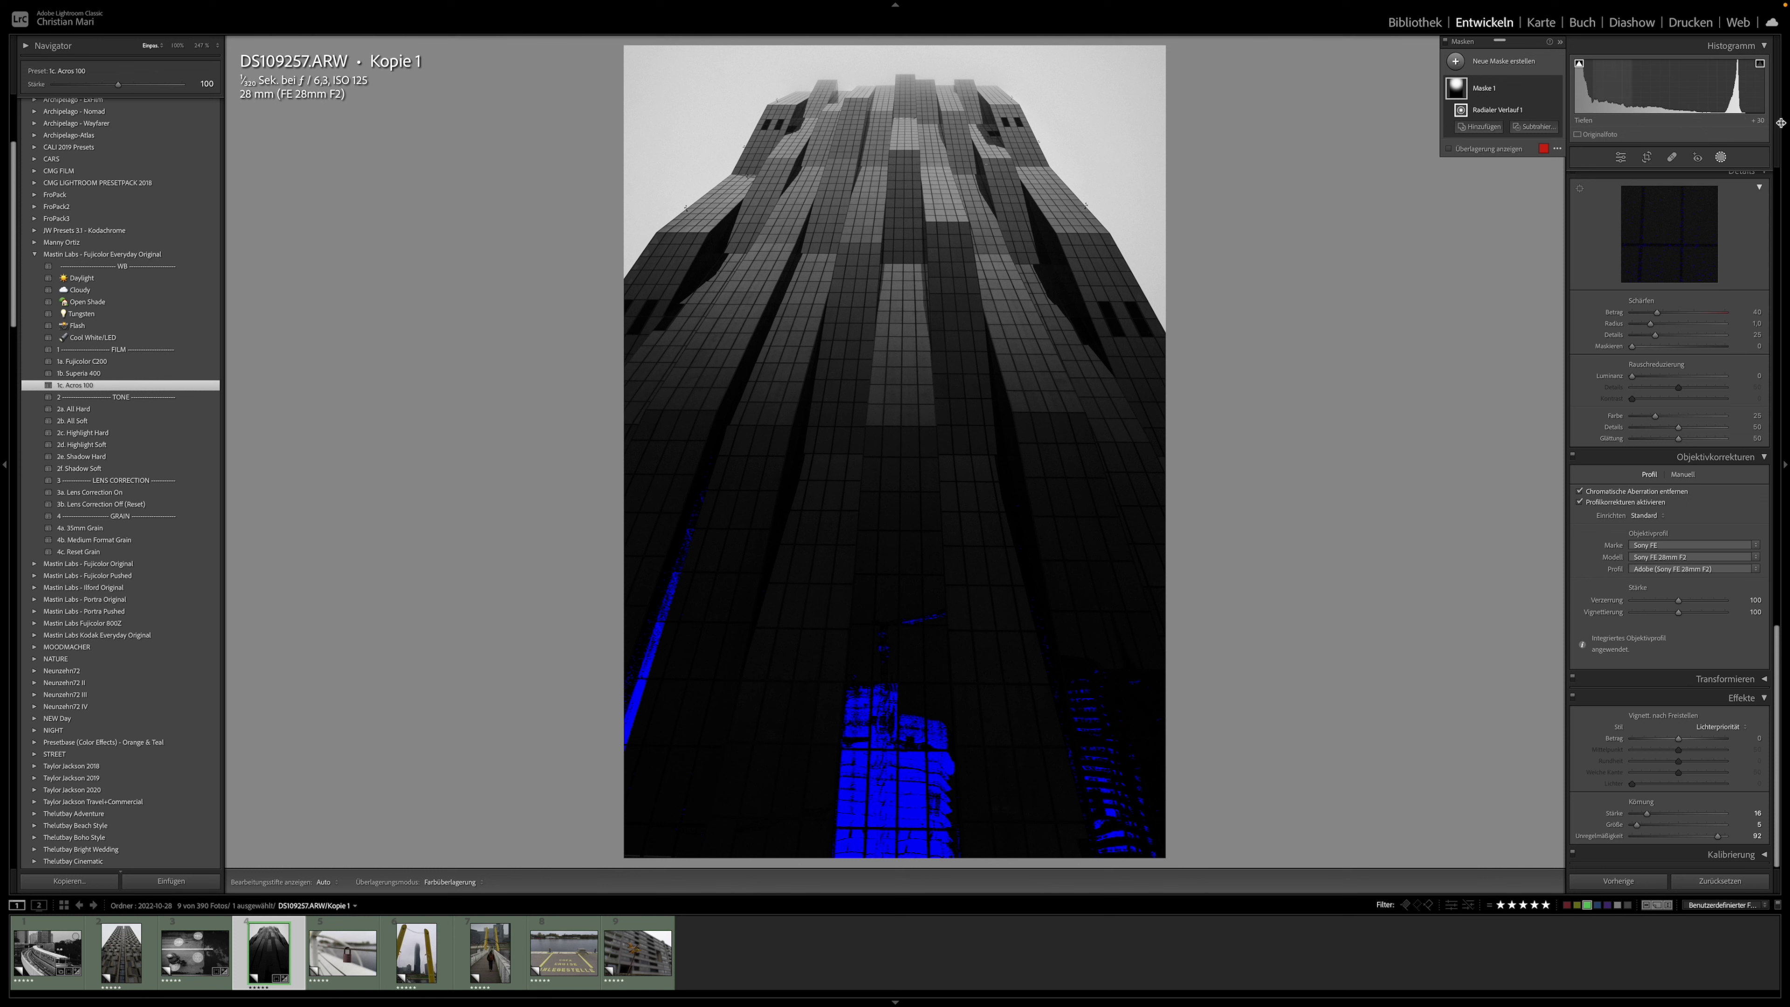
scroll(1756, 204, "up", 5)
scroll(1759, 202, "up", 5)
scroll(1760, 199, "up", 5)
scroll(1762, 197, "up", 5)
scroll(1762, 197, "up", 3)
scroll(1758, 205, "up", 3)
scroll(1748, 226, "up", 2)
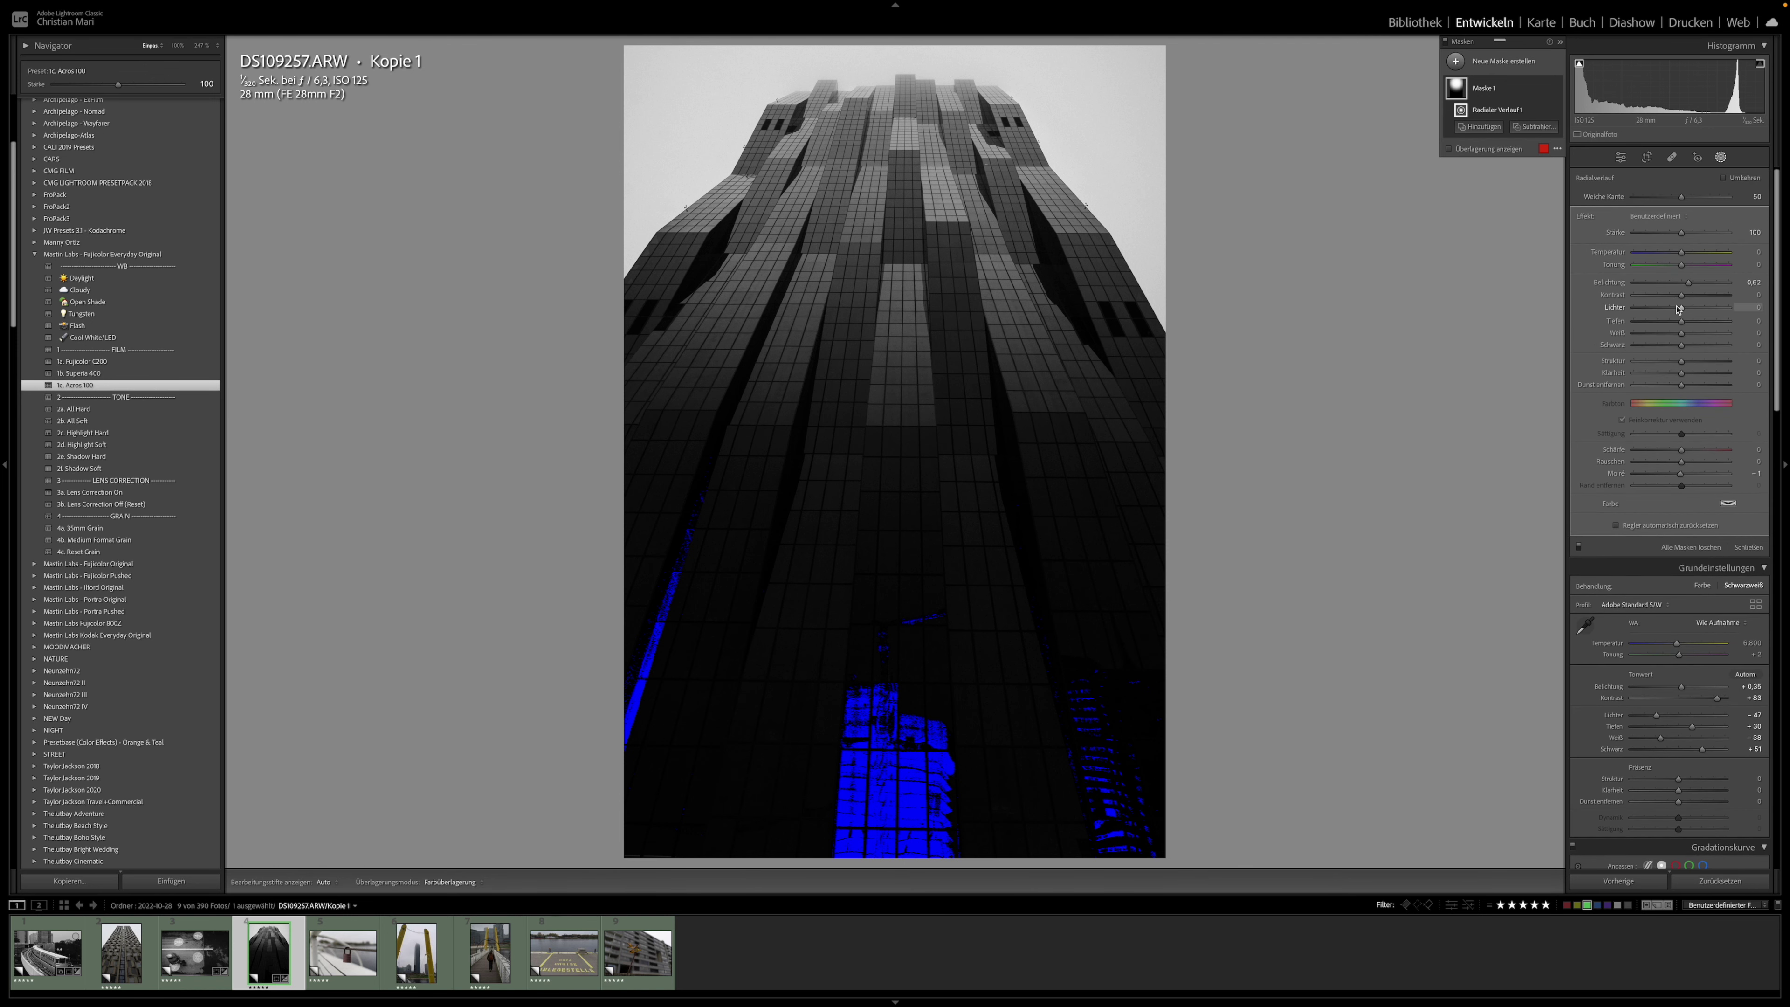
Step: Set overall exposure to +0.30, lift Blacks to +65, and turn off the shadow clipping warning
left_click(1748, 547)
left_click_drag(1682, 299, 1678, 298)
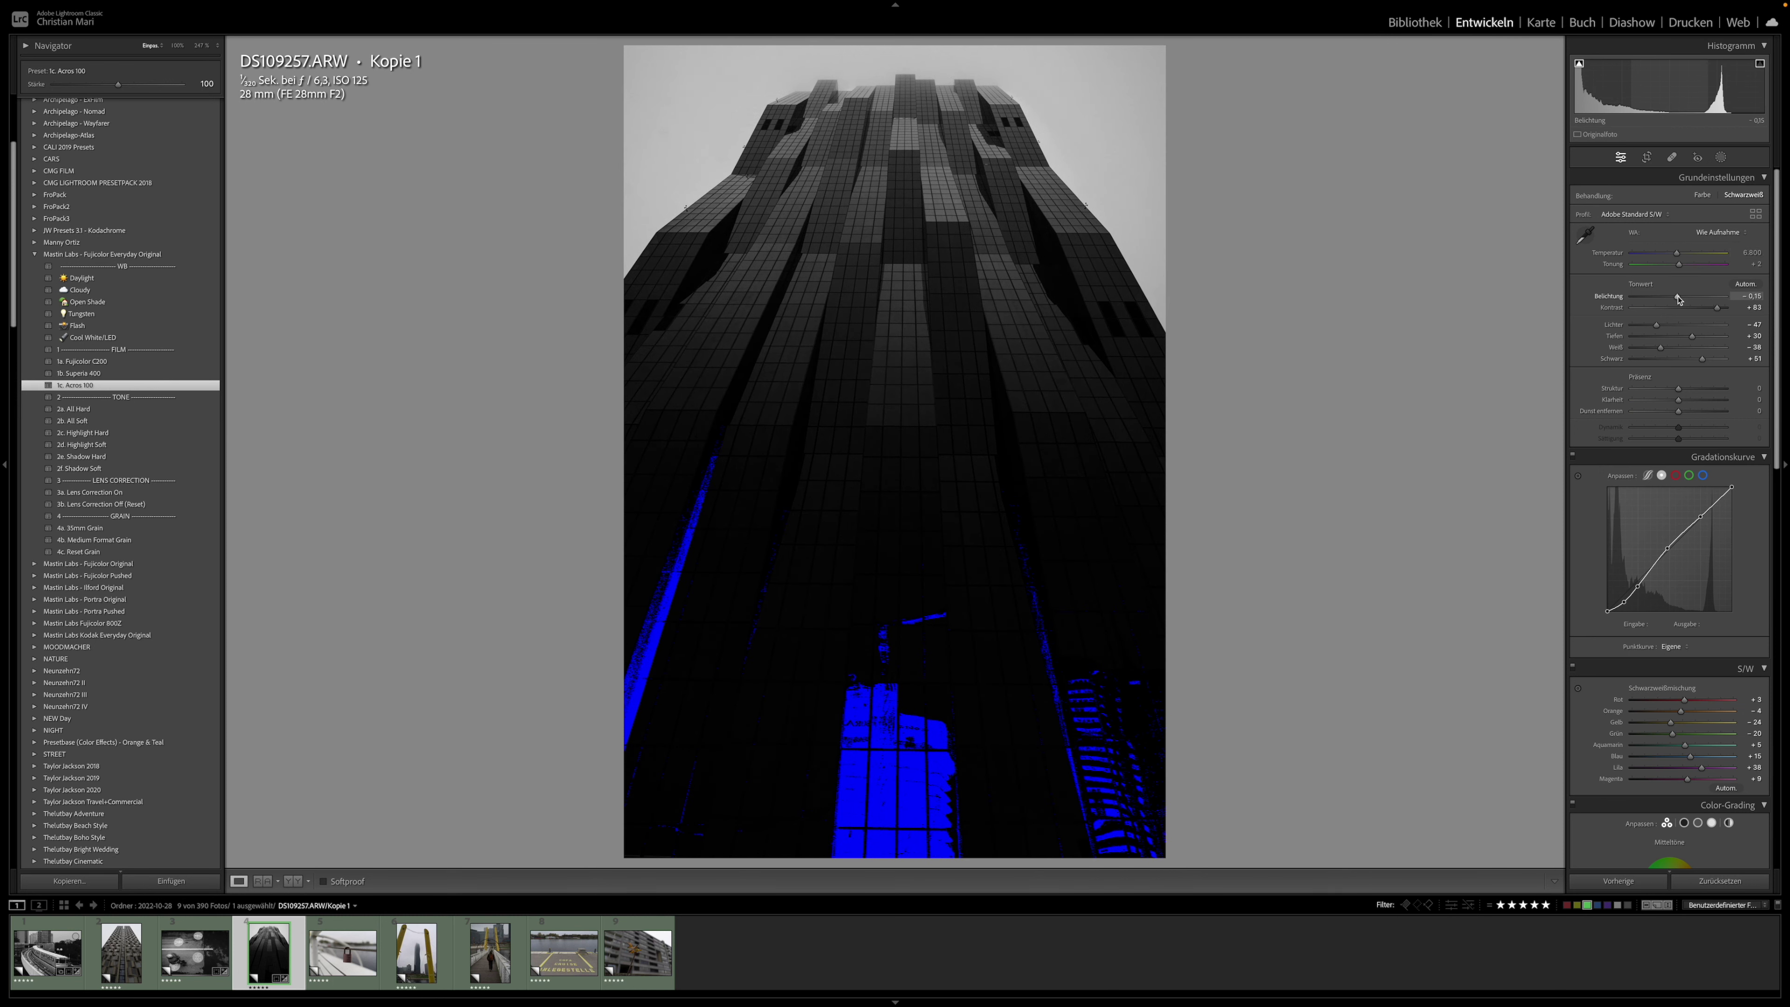
left_click_drag(1678, 299, 1681, 299)
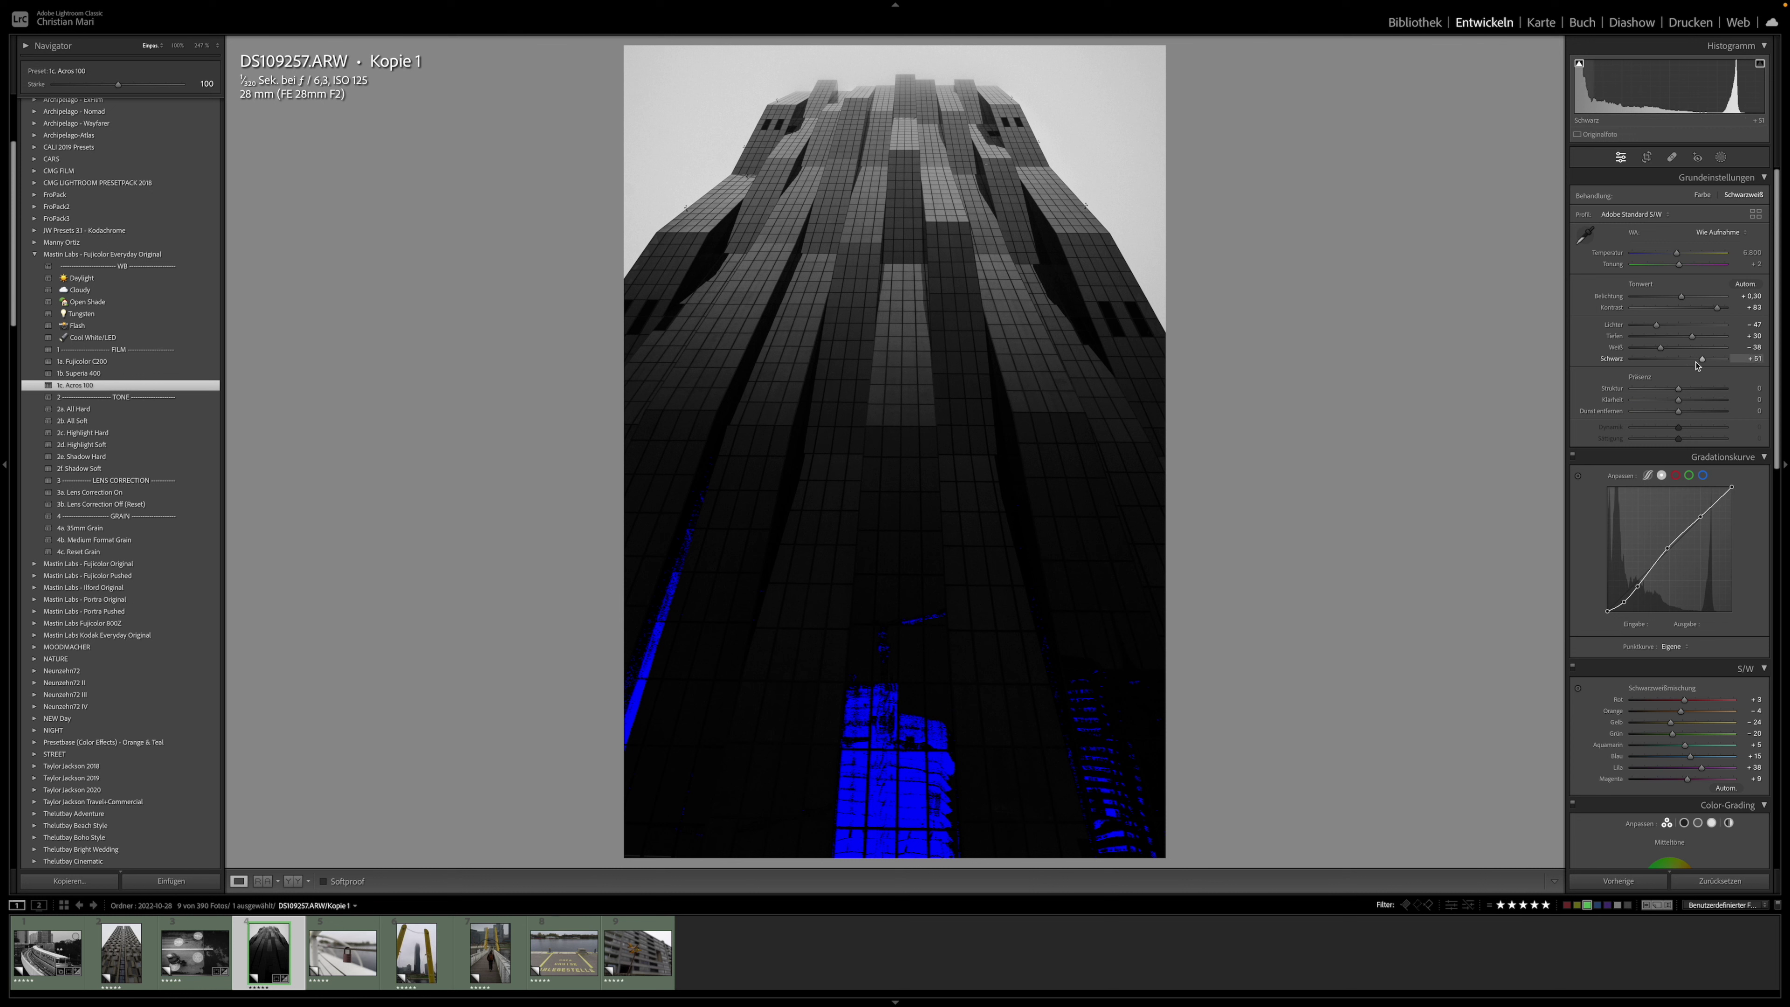
left_click_drag(1702, 361, 1678, 361)
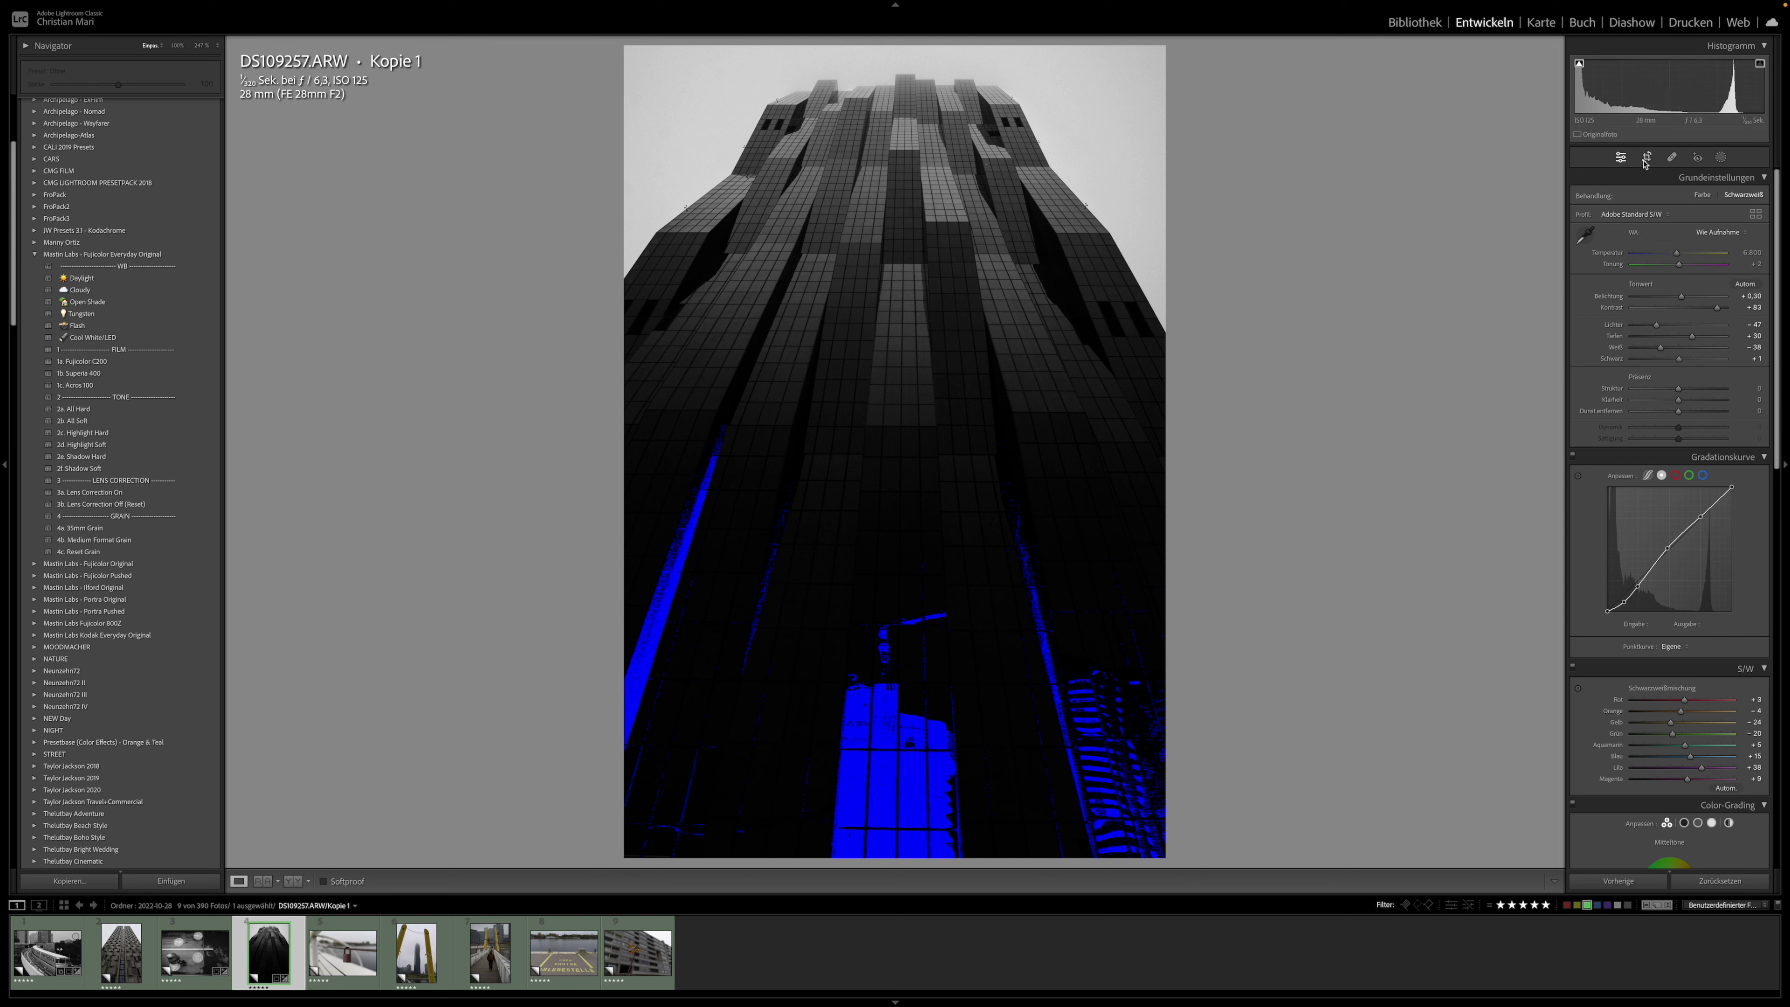
left_click(1579, 63)
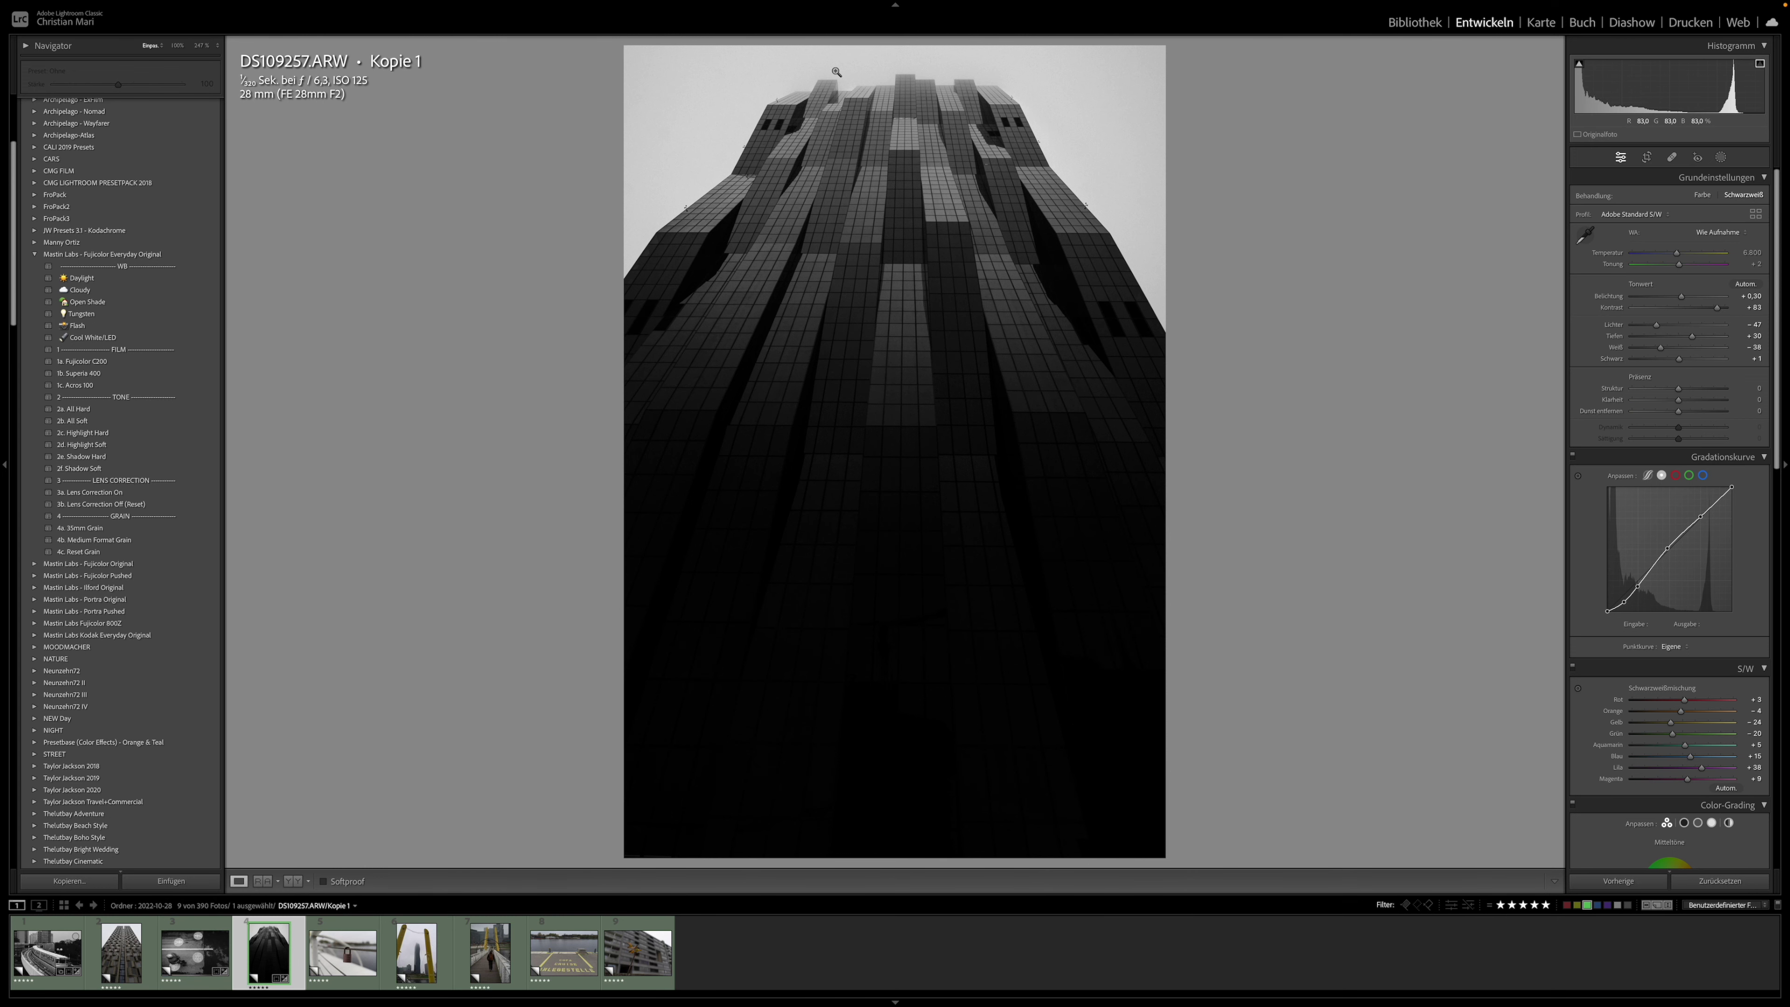
Step: Trim the crop in from the bottom, shift the building slightly left, and apply
left_click(1647, 157)
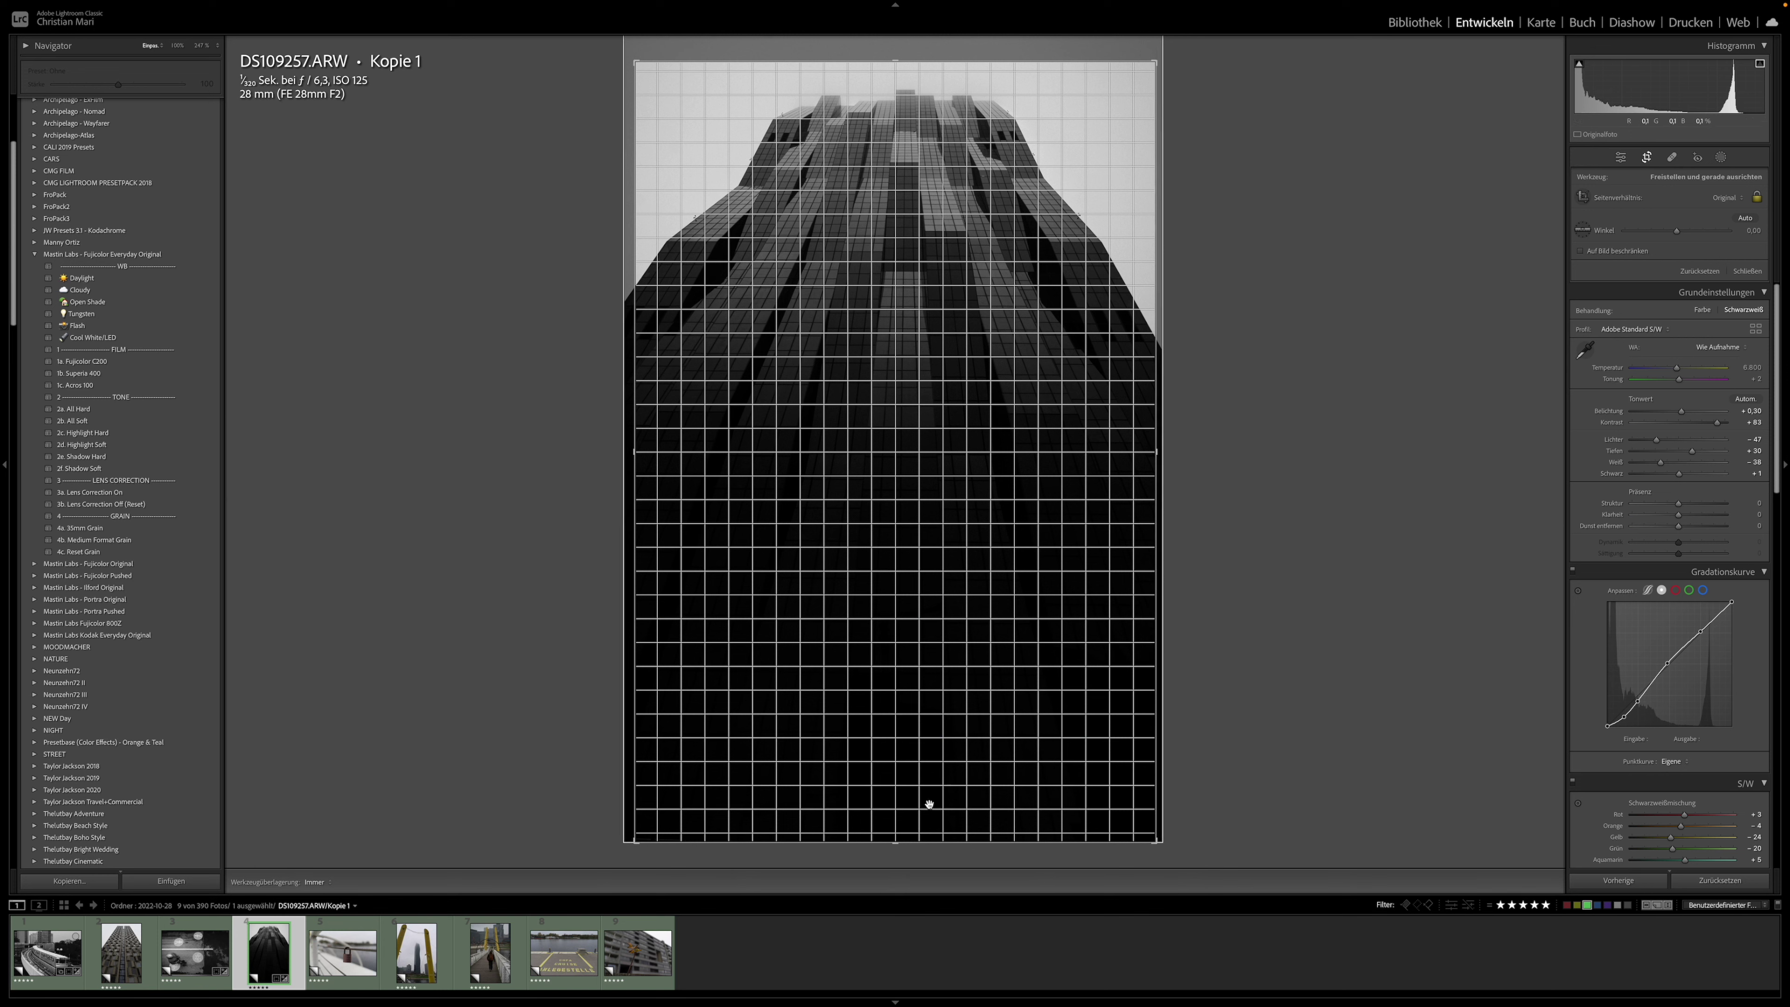
left_click_drag(899, 839, 895, 823)
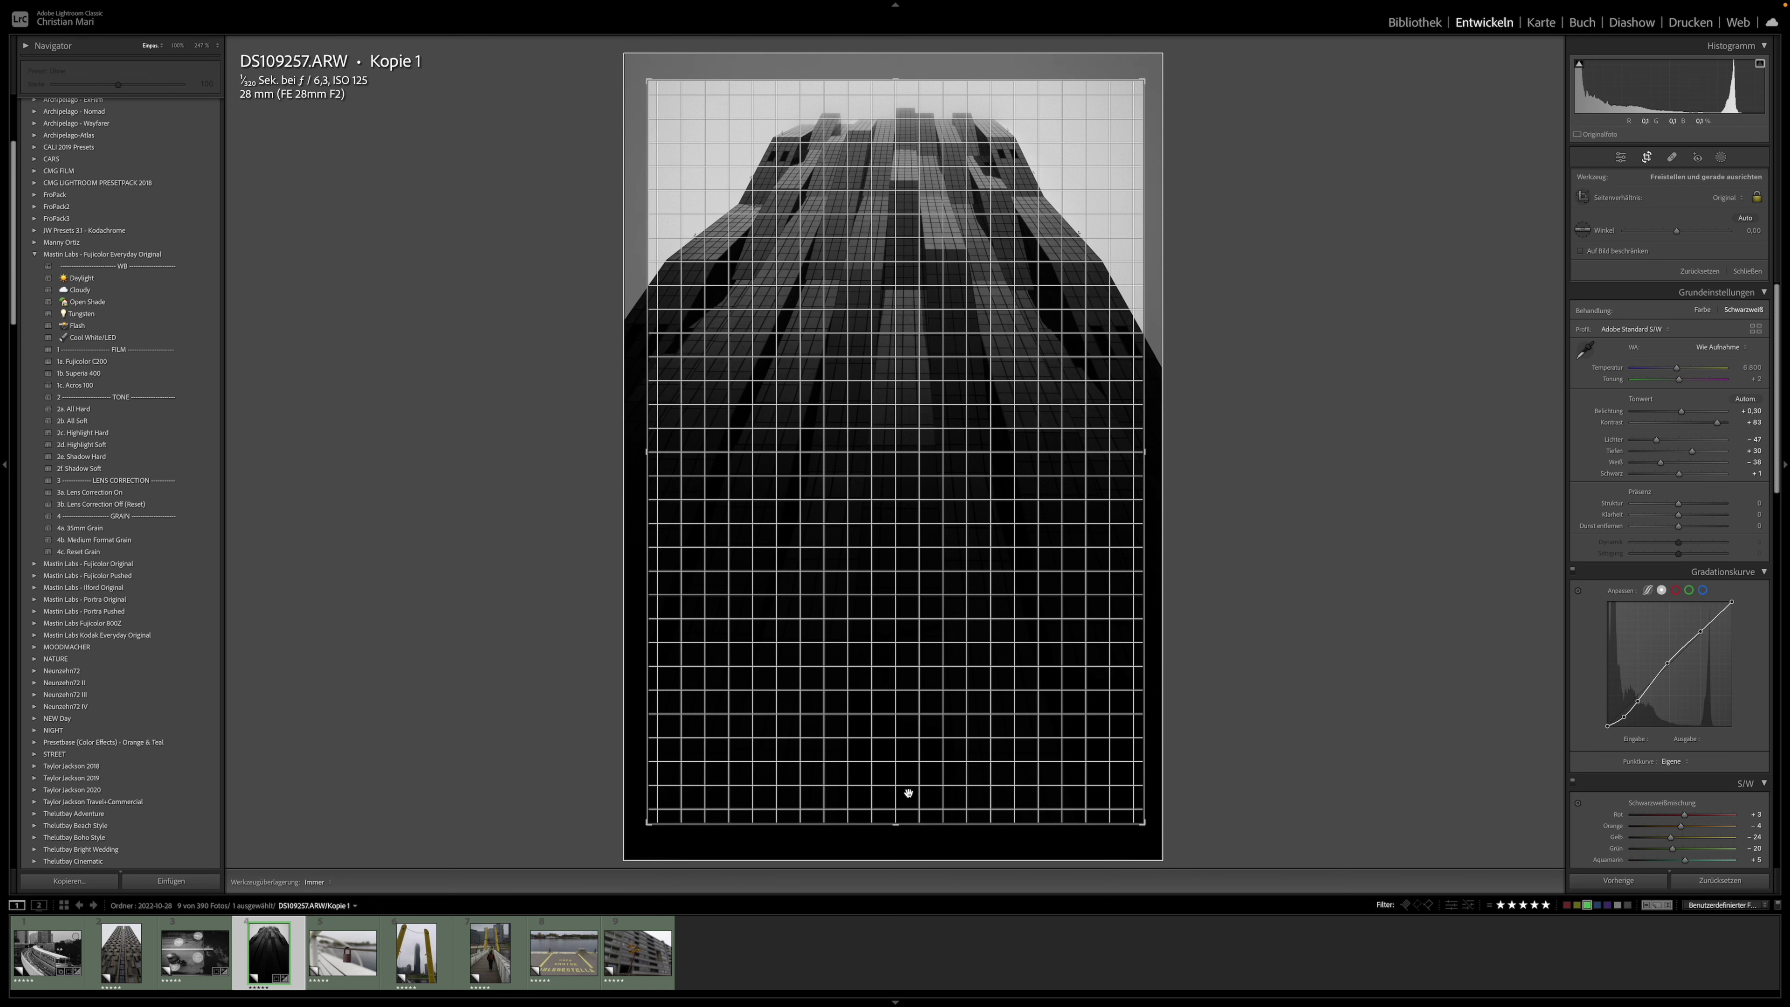
left_click_drag(910, 788, 906, 788)
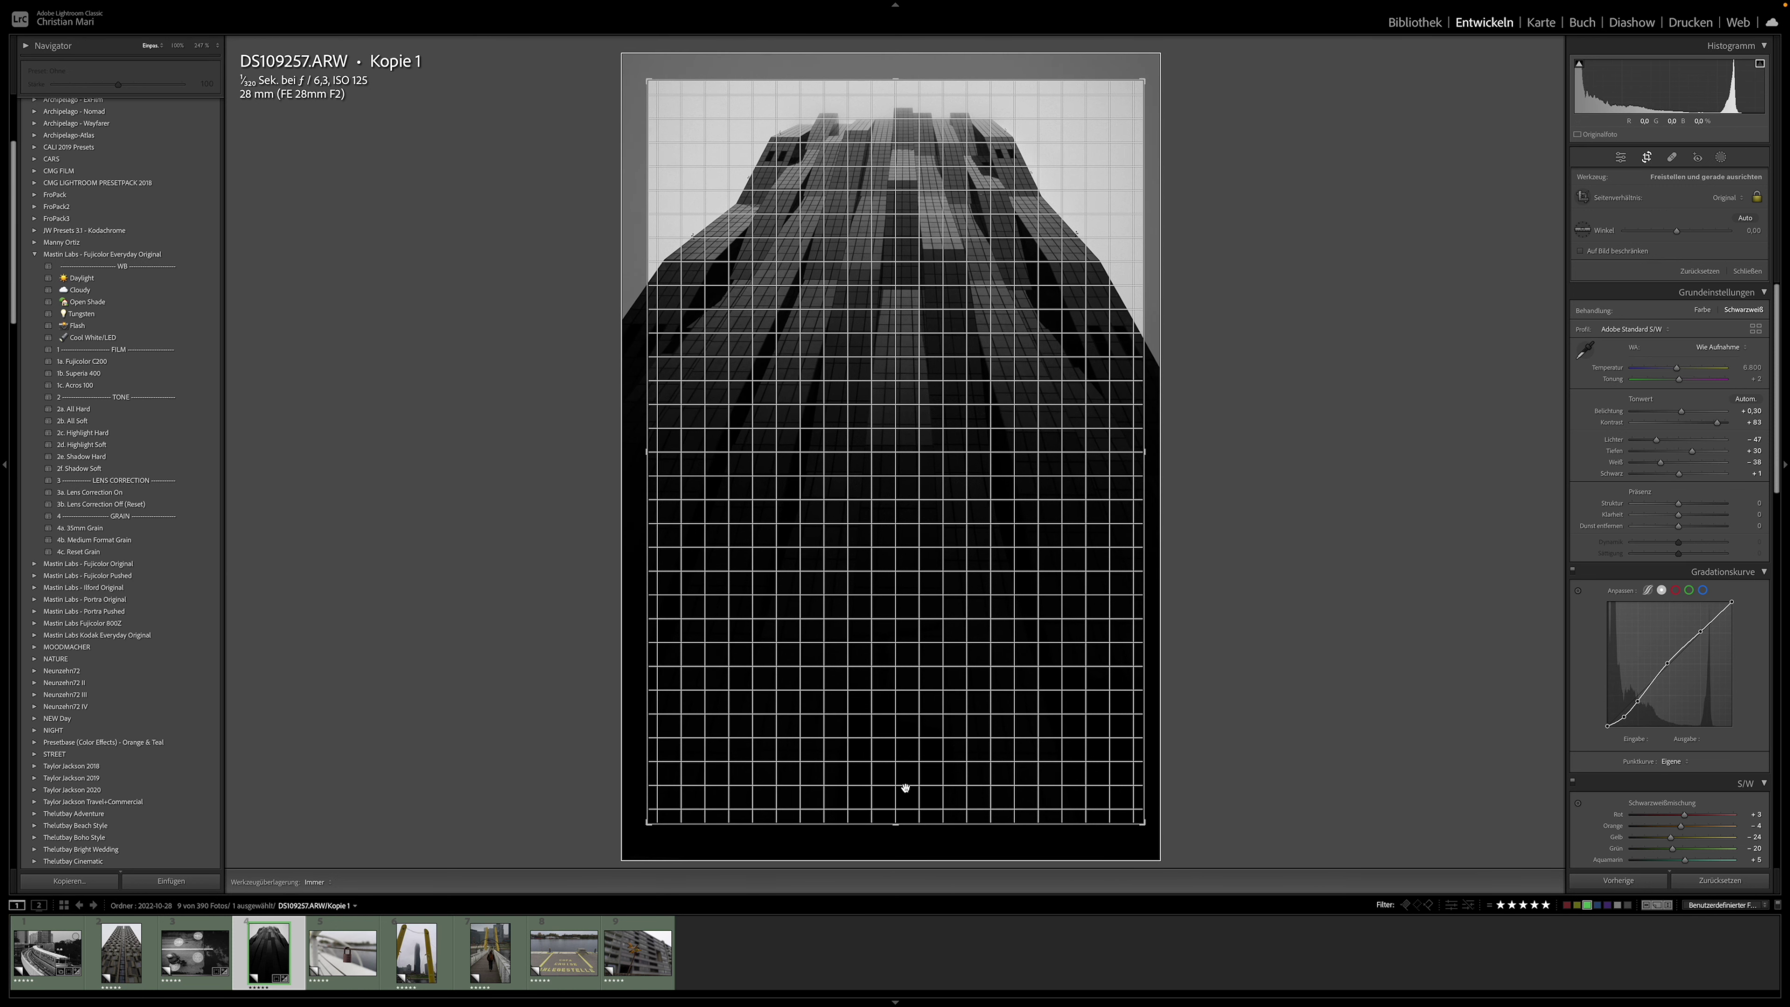
key("Return")
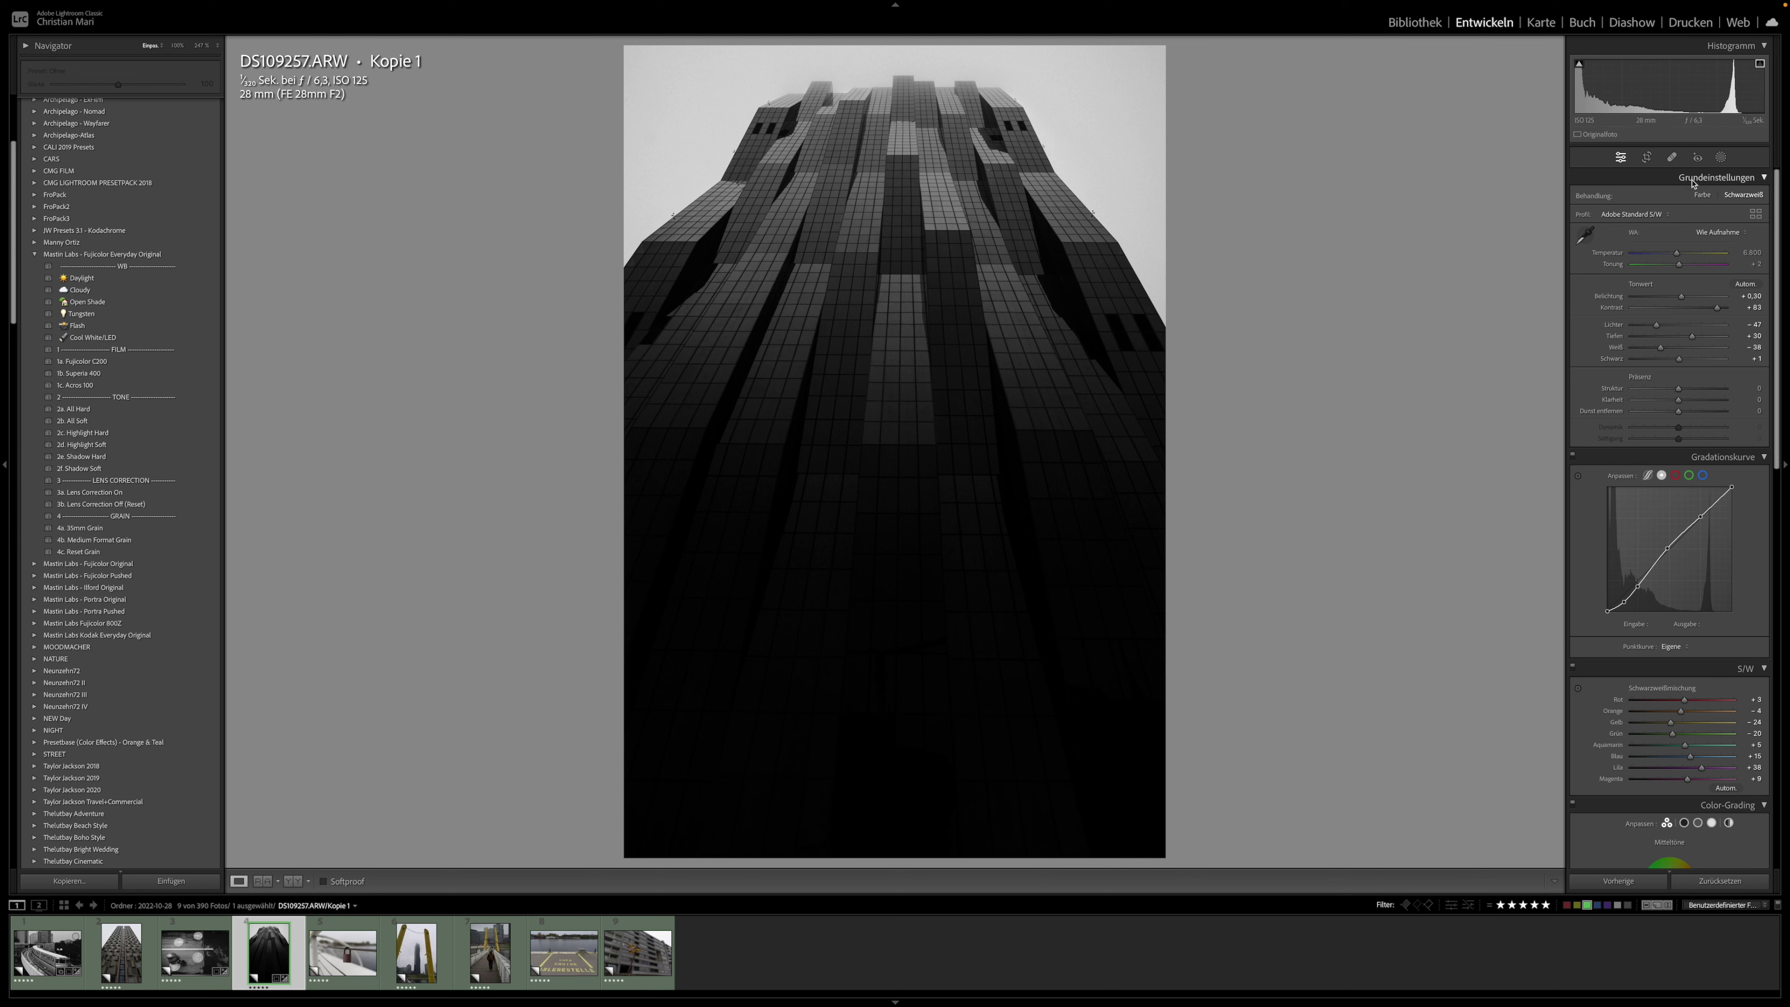
Step: Add a radial gradient mask and drag it down over the building's upper part
left_click(1720, 156)
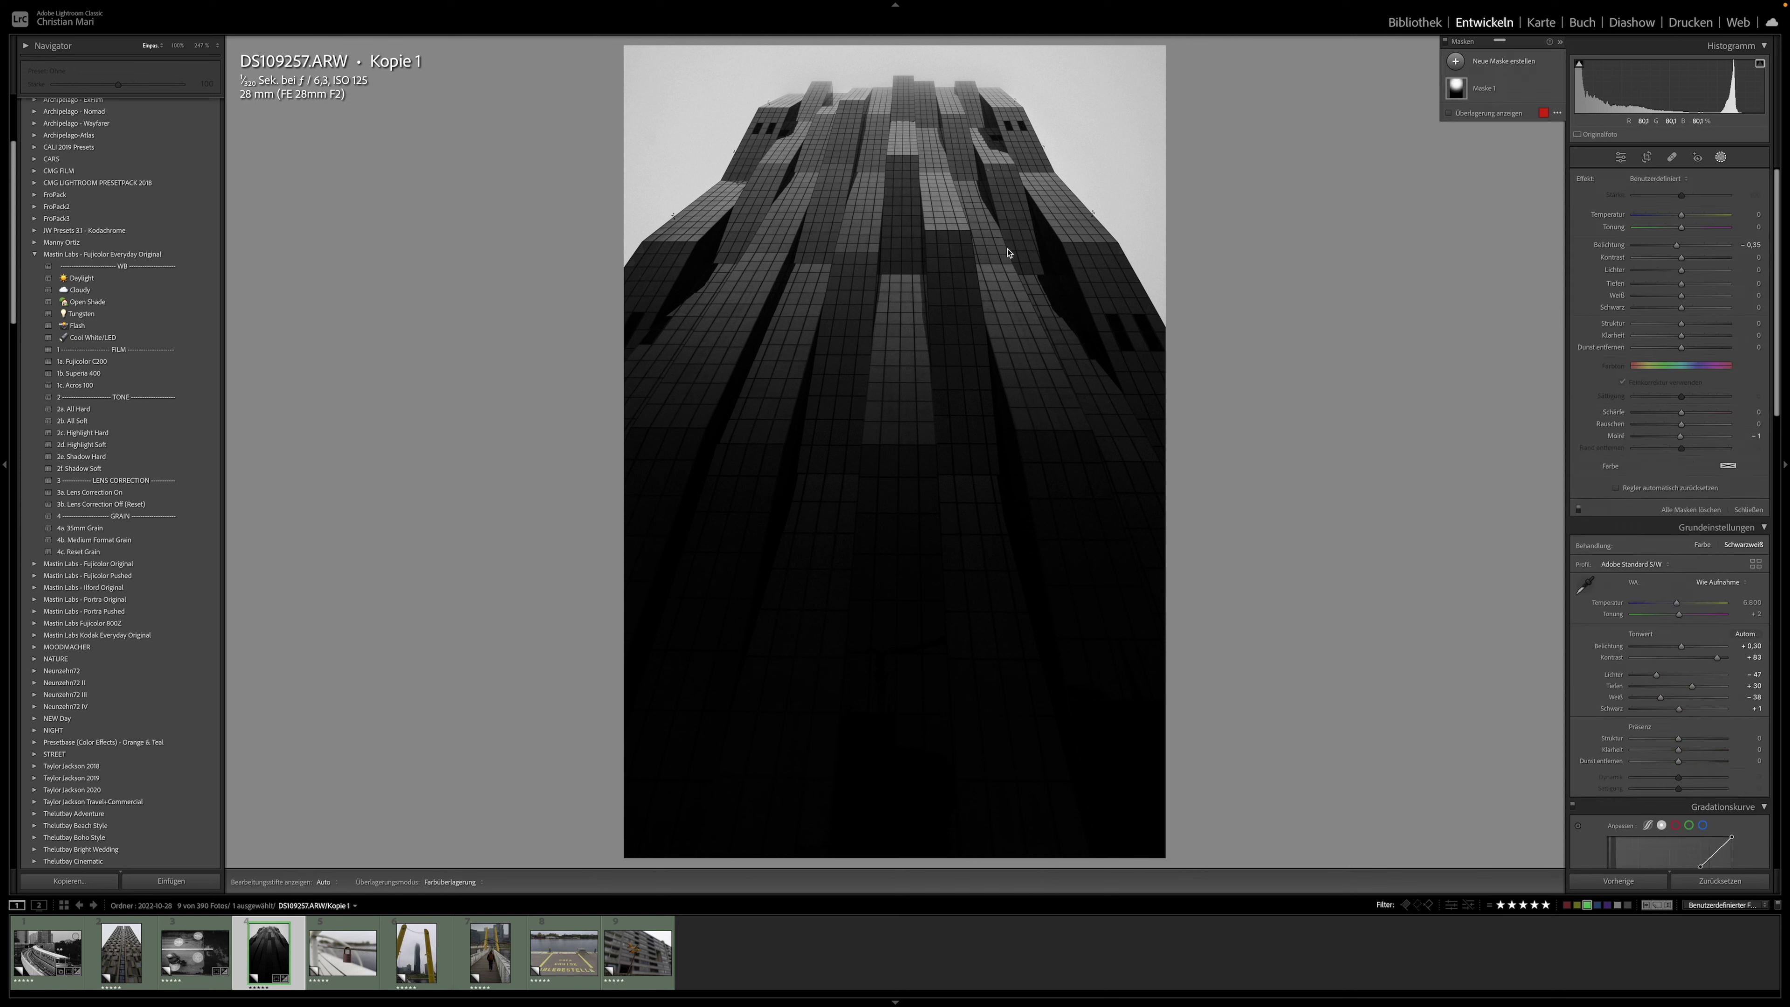
left_click(897, 229)
mouse_move(899, 237)
left_mouse_down()
mouse_move(899, 484)
mouse_move(890, 292)
mouse_move(895, 348)
mouse_move(895, 304)
mouse_move(895, 319)
left_mouse_up()
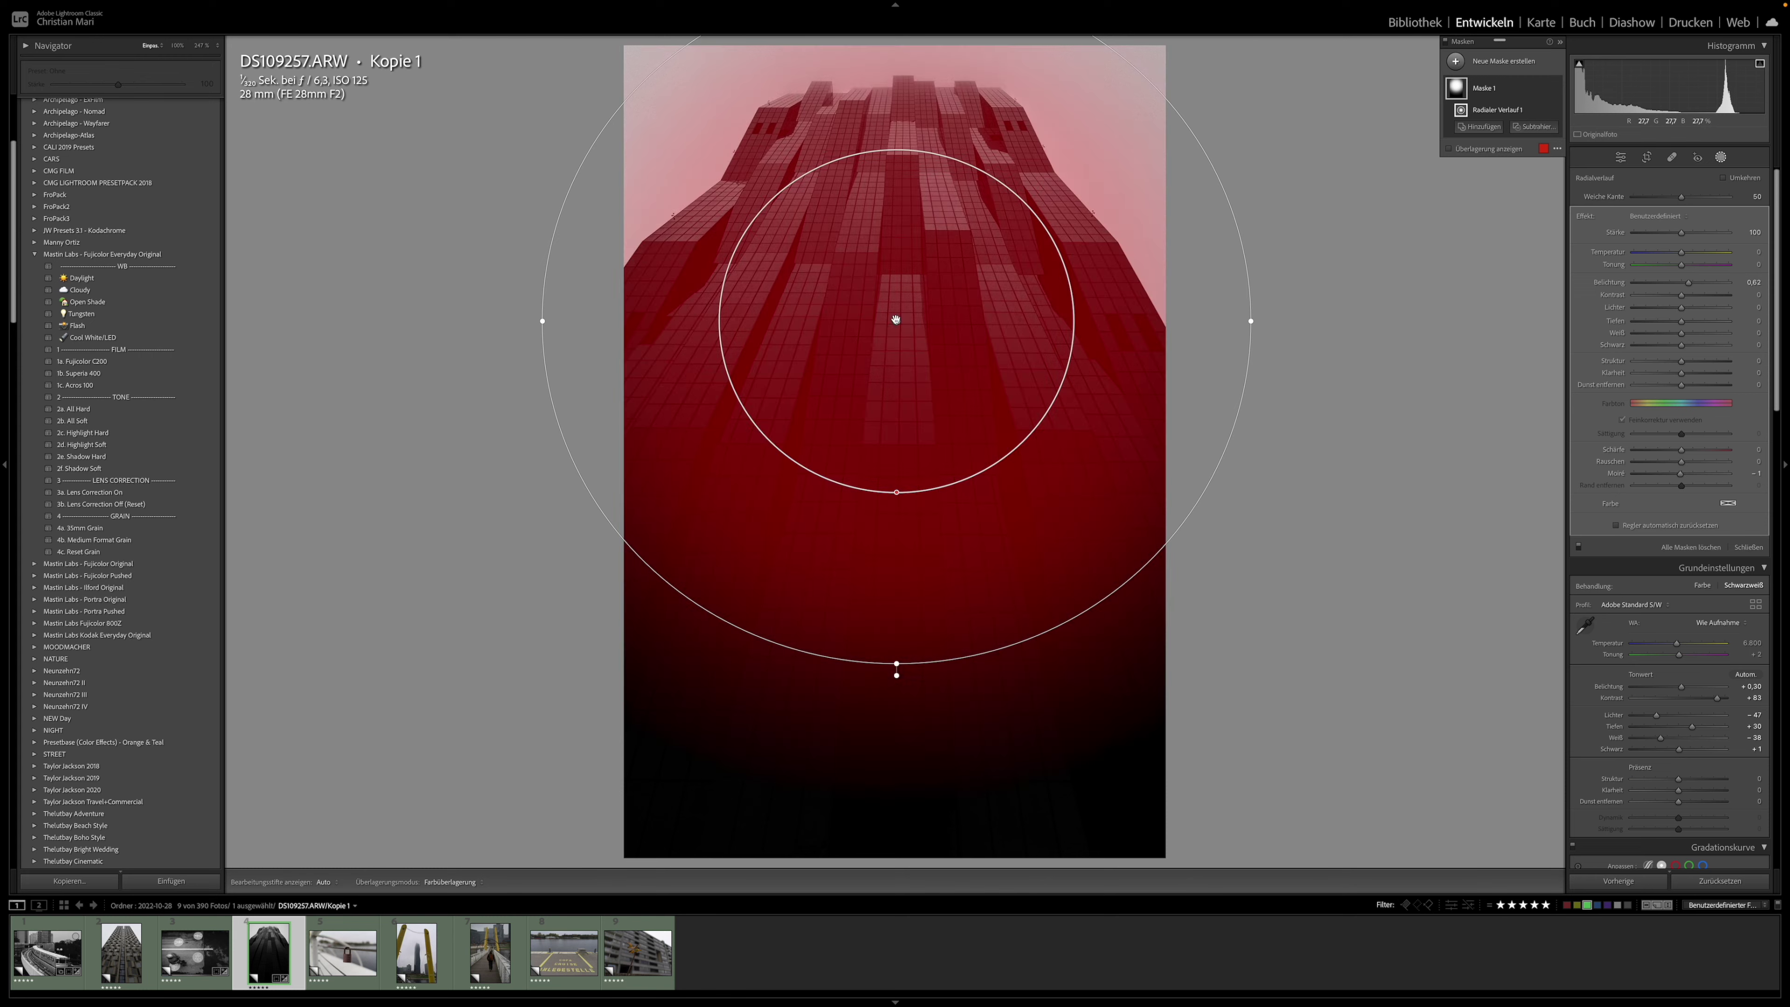